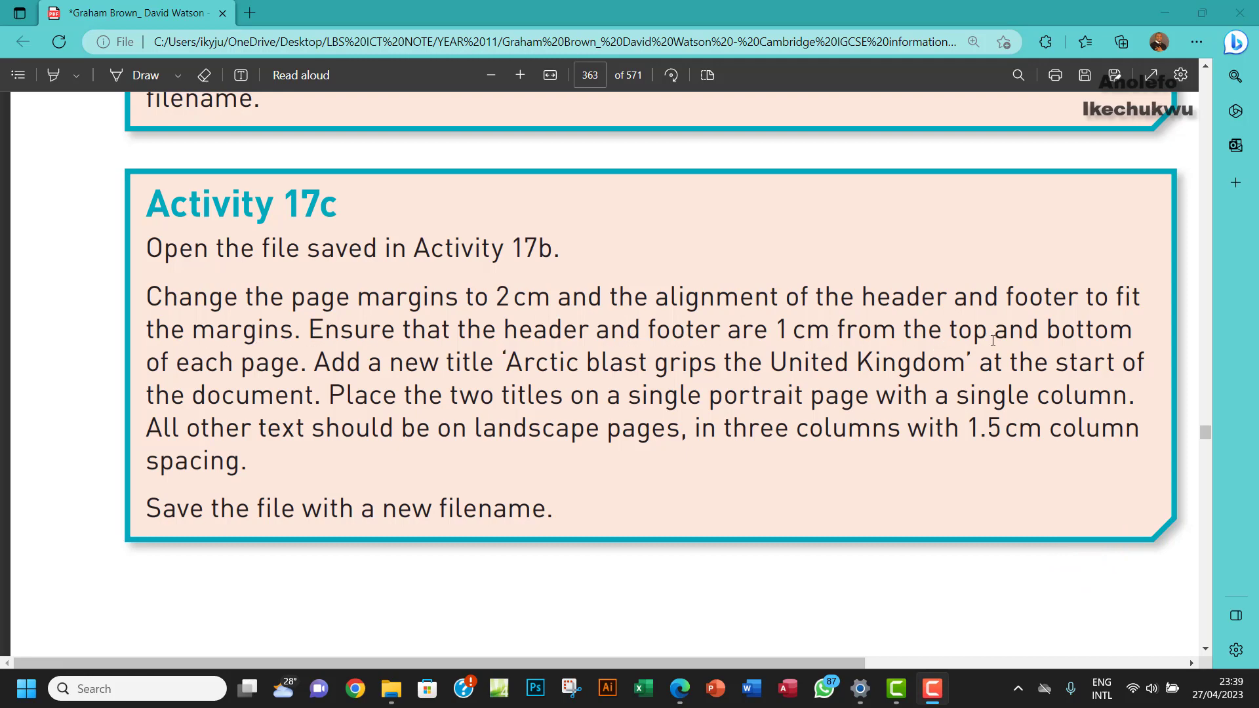
Highlight Activity 17c's margin and header/footer instructions in Edge, then open activity17b.docx.
{"action": "left_click_drag", "start_coordinate": [145, 293], "coordinate": [298, 371]}
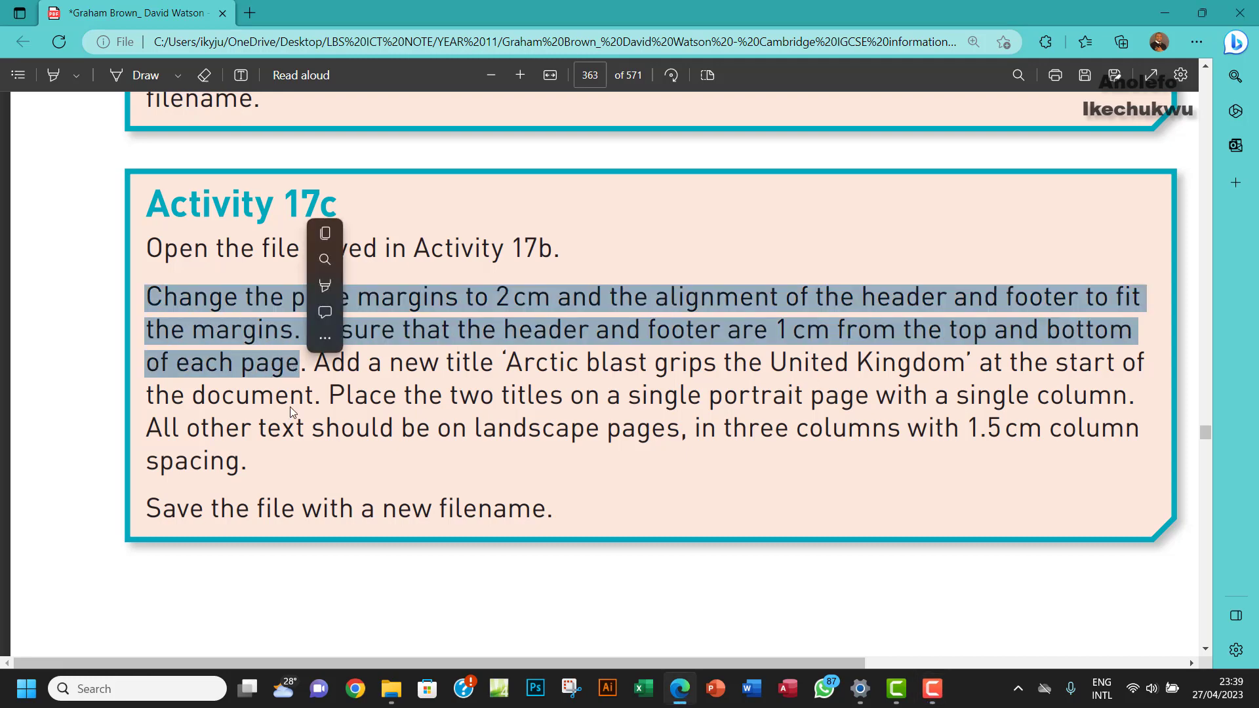
{"action": "mouse_move", "coordinate": [391, 689]}
{"action": "left_click", "coordinate": [485, 578]}
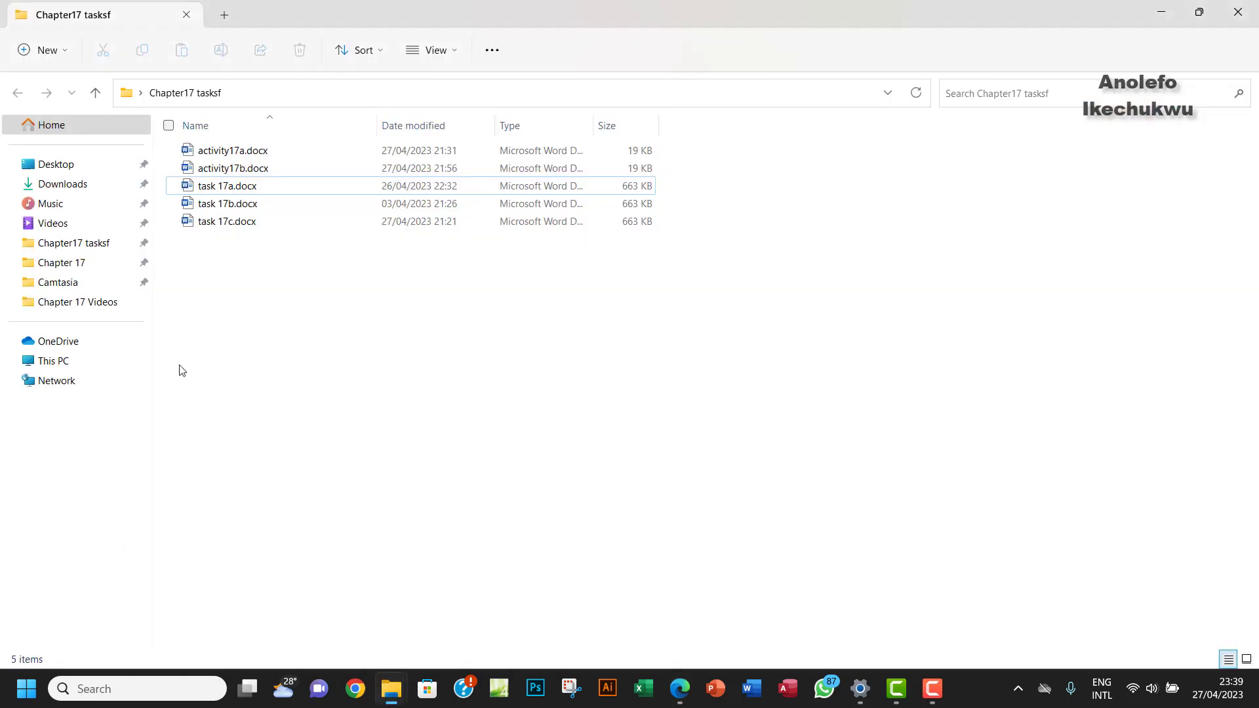
{"action": "double_click", "coordinate": [242, 169]}
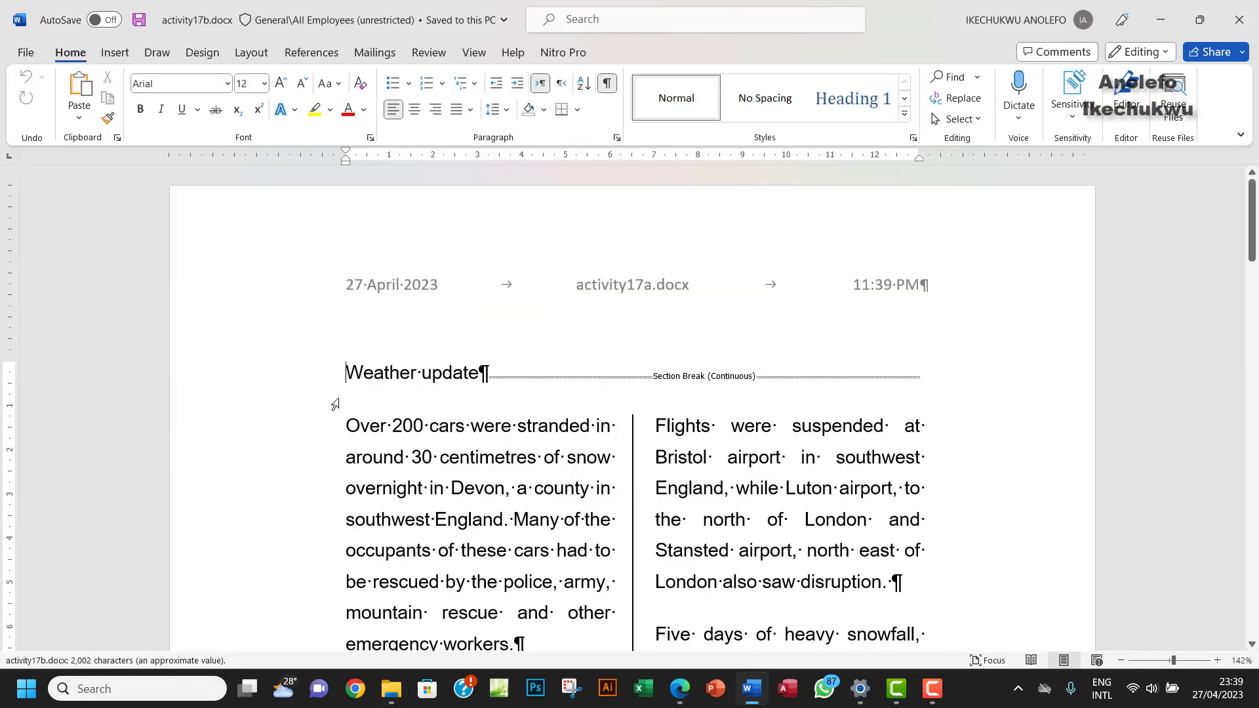
Save the document as activity17c.docx in the Chapter17 tasksf folder.
{"action": "left_click", "coordinate": [25, 55]}
{"action": "left_click", "coordinate": [55, 273]}
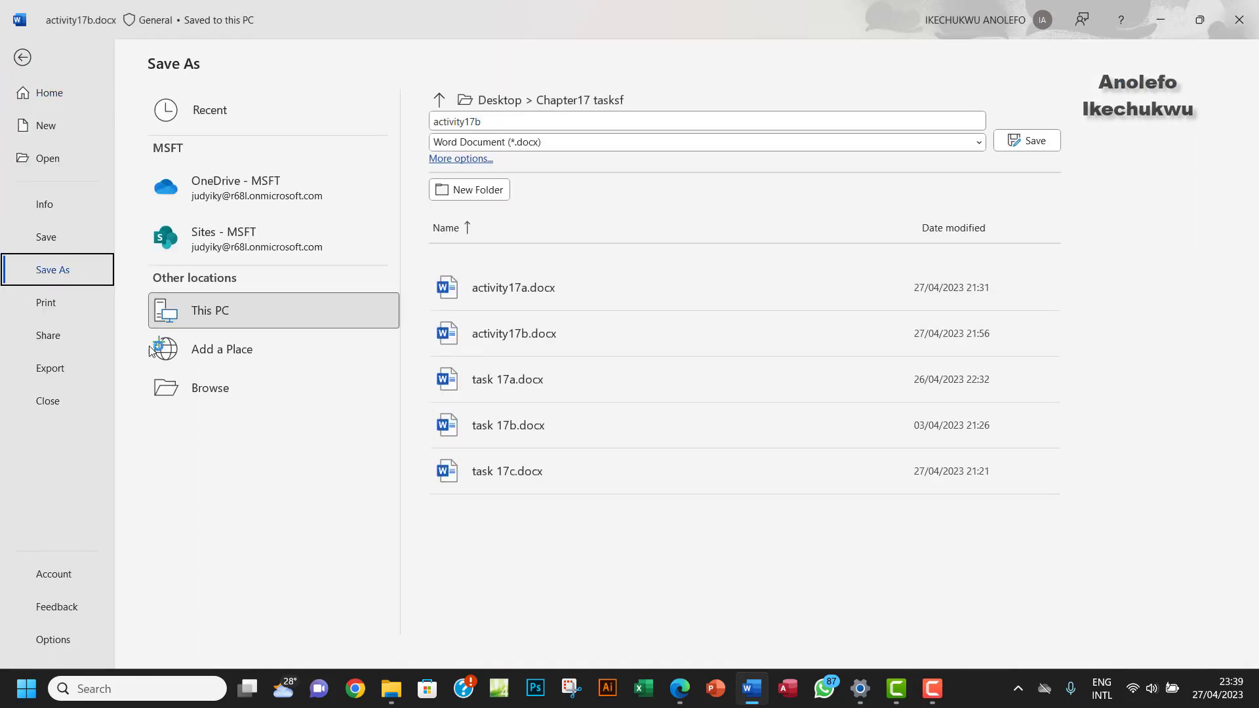
{"action": "left_click", "coordinate": [186, 380]}
{"action": "left_click", "coordinate": [205, 277]}
{"action": "left_click_drag", "start_coordinate": [205, 277], "coordinate": [155, 280]}
{"action": "type", "text": "17c"}
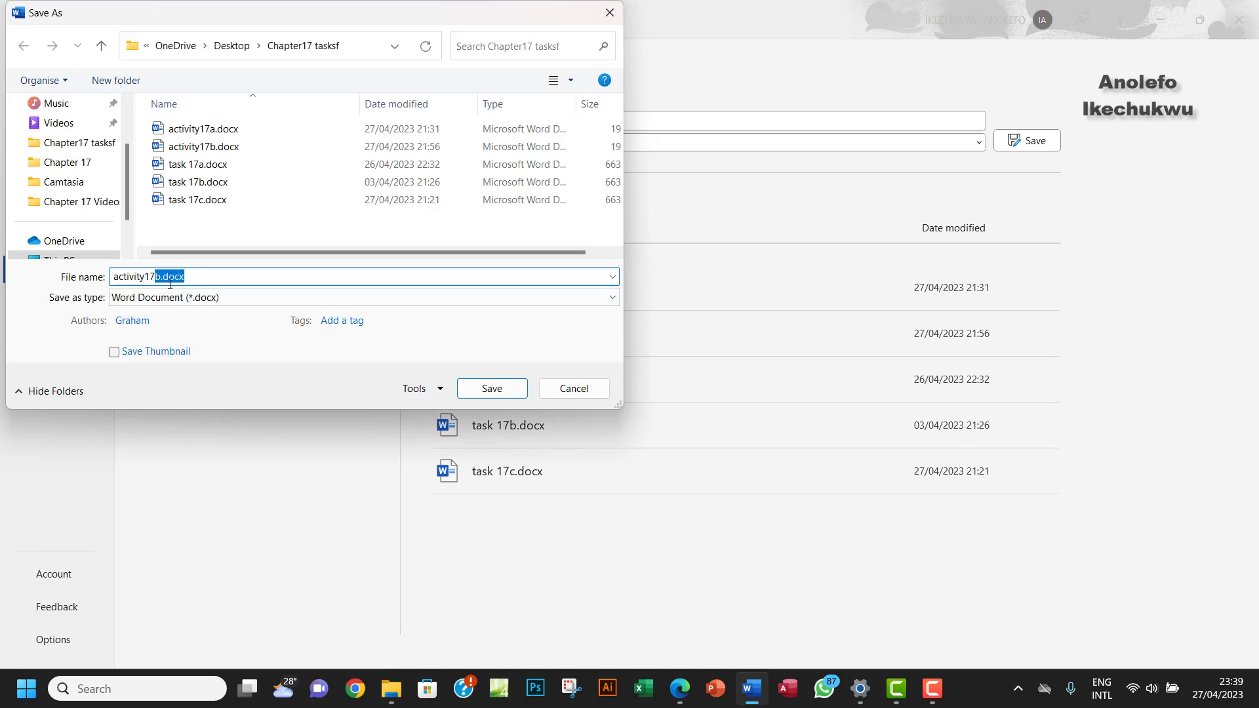
{"action": "left_click", "coordinate": [501, 390]}
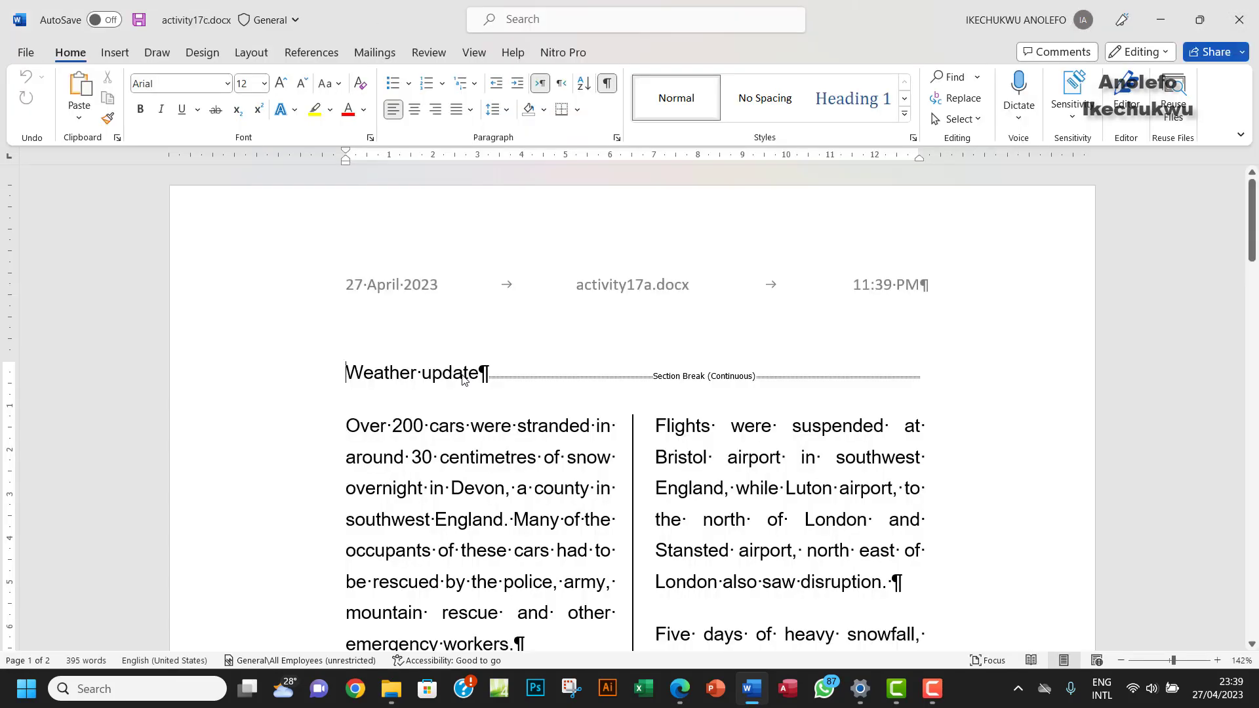
Set the top, inside, bottom and outside margins to 2 cm for the whole document.
{"action": "left_click", "coordinate": [253, 52]}
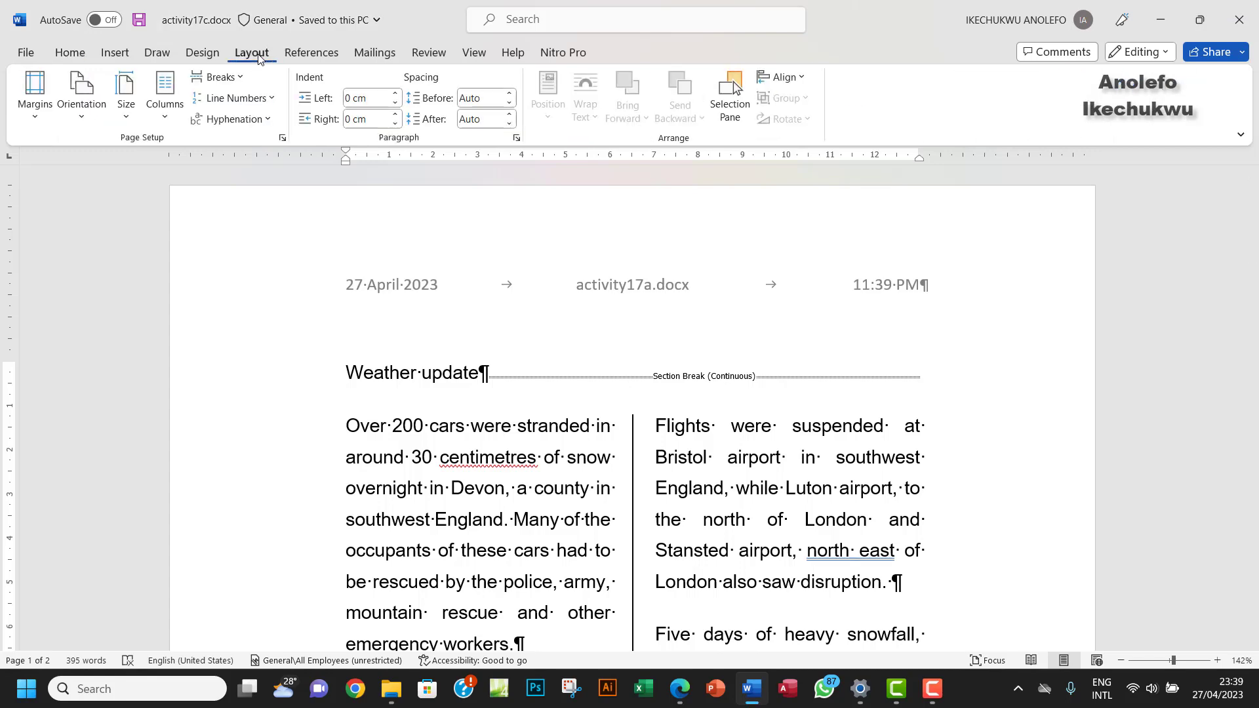
{"action": "left_click", "coordinate": [284, 138]}
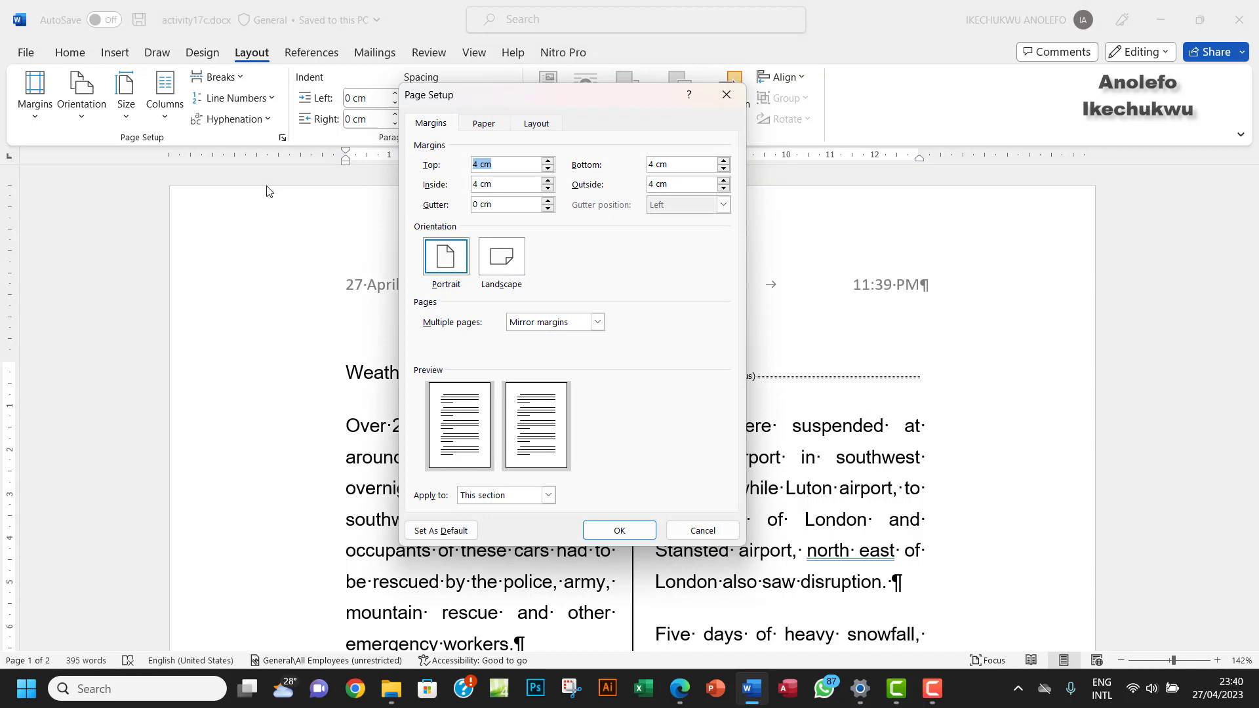
{"action": "double_click", "coordinate": [474, 165]}
{"action": "type", "text": "2"}
{"action": "double_click", "coordinate": [474, 184]}
{"action": "type", "text": "2"}
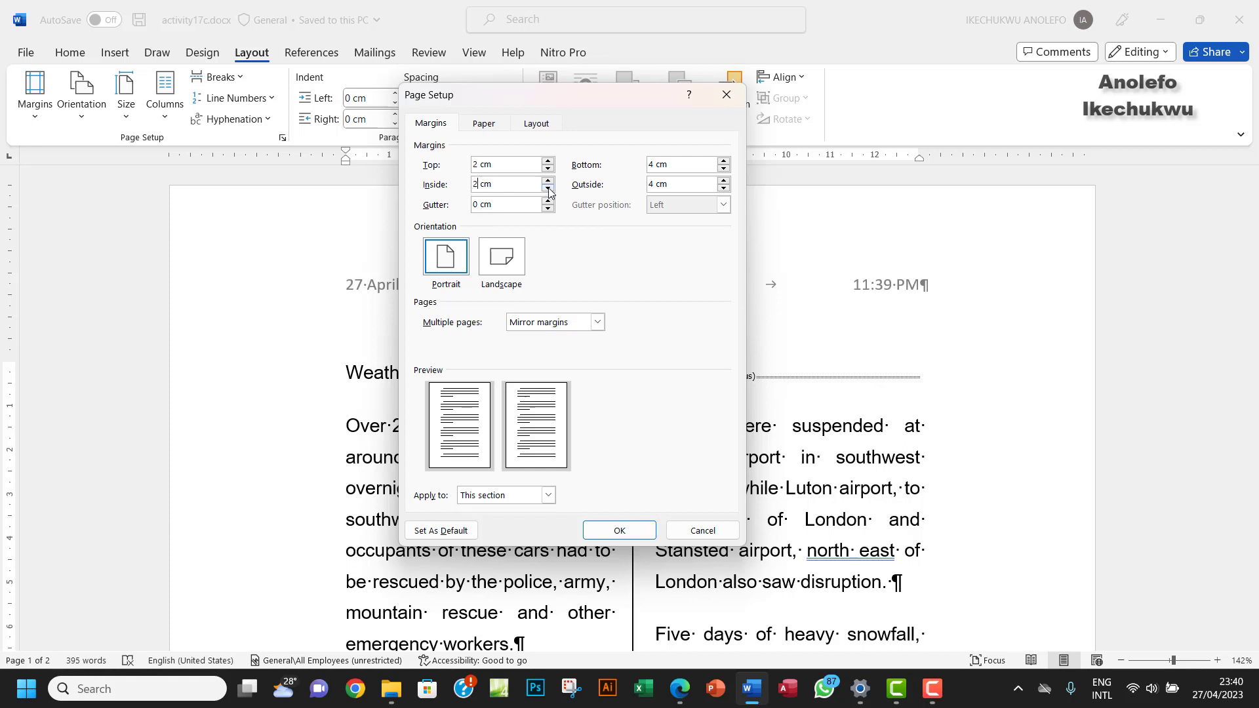
{"action": "double_click", "coordinate": [649, 165]}
{"action": "type", "text": "2"}
{"action": "double_click", "coordinate": [650, 184]}
{"action": "type", "text": "2"}
{"action": "left_click", "coordinate": [512, 495]}
{"action": "left_click", "coordinate": [499, 533]}
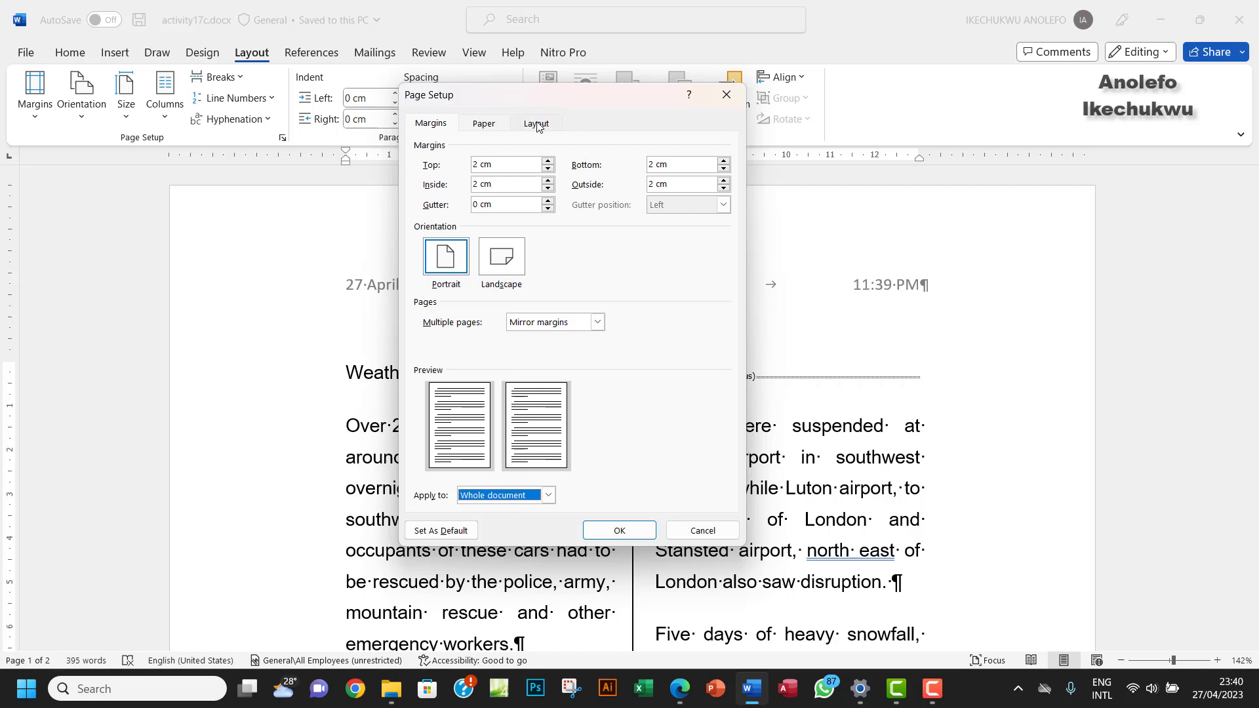
Set the header and footer distances from the edge to 1 cm and confirm Page Setup.
{"action": "left_click", "coordinate": [680, 689]}
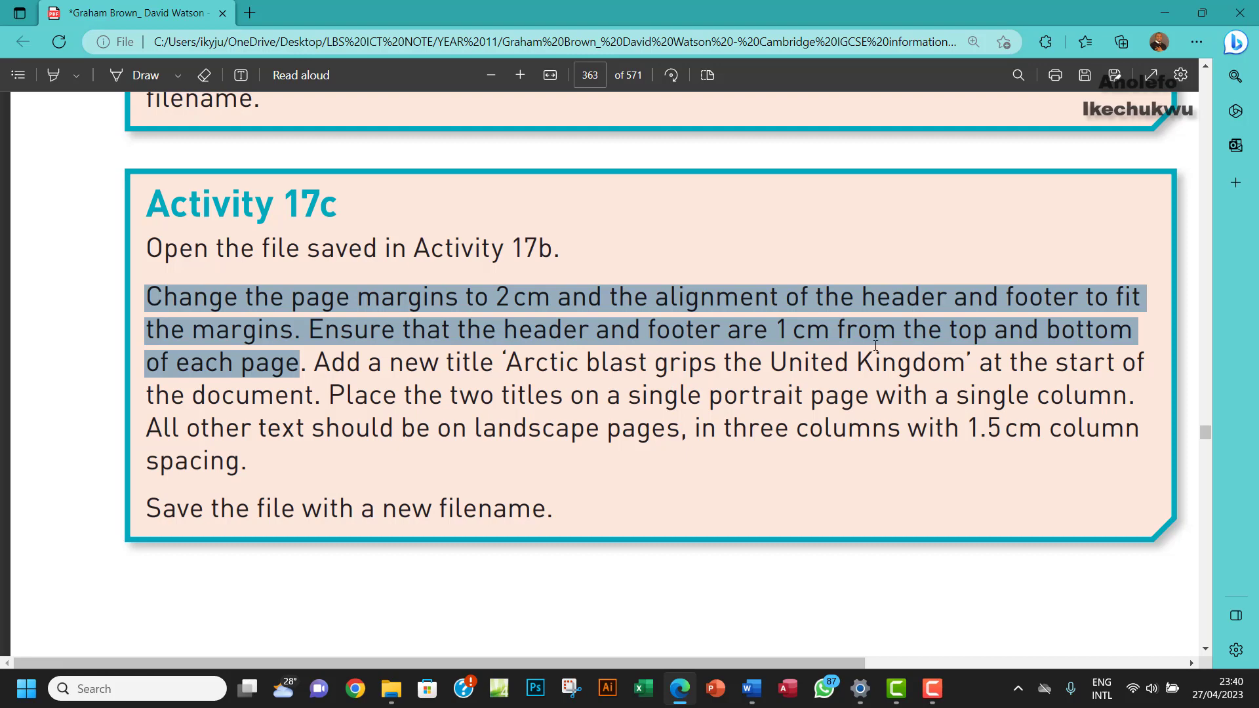
{"action": "left_click", "coordinate": [752, 689]}
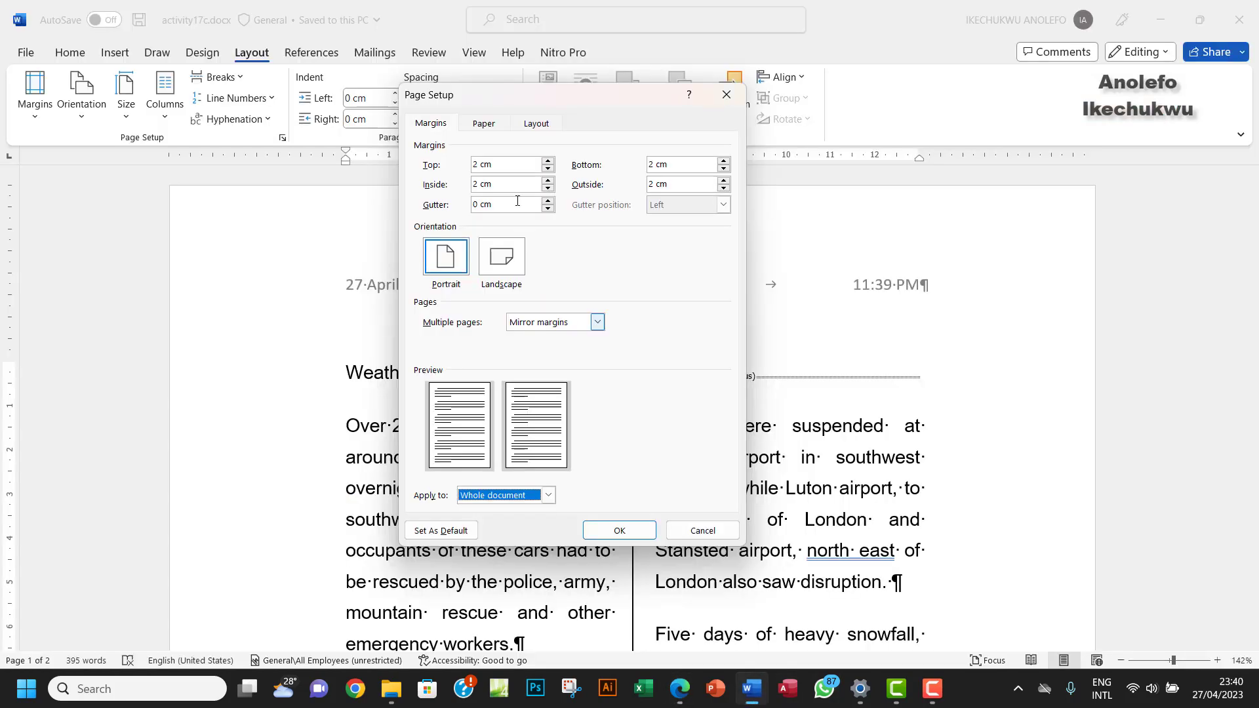
{"action": "left_click", "coordinate": [538, 125]}
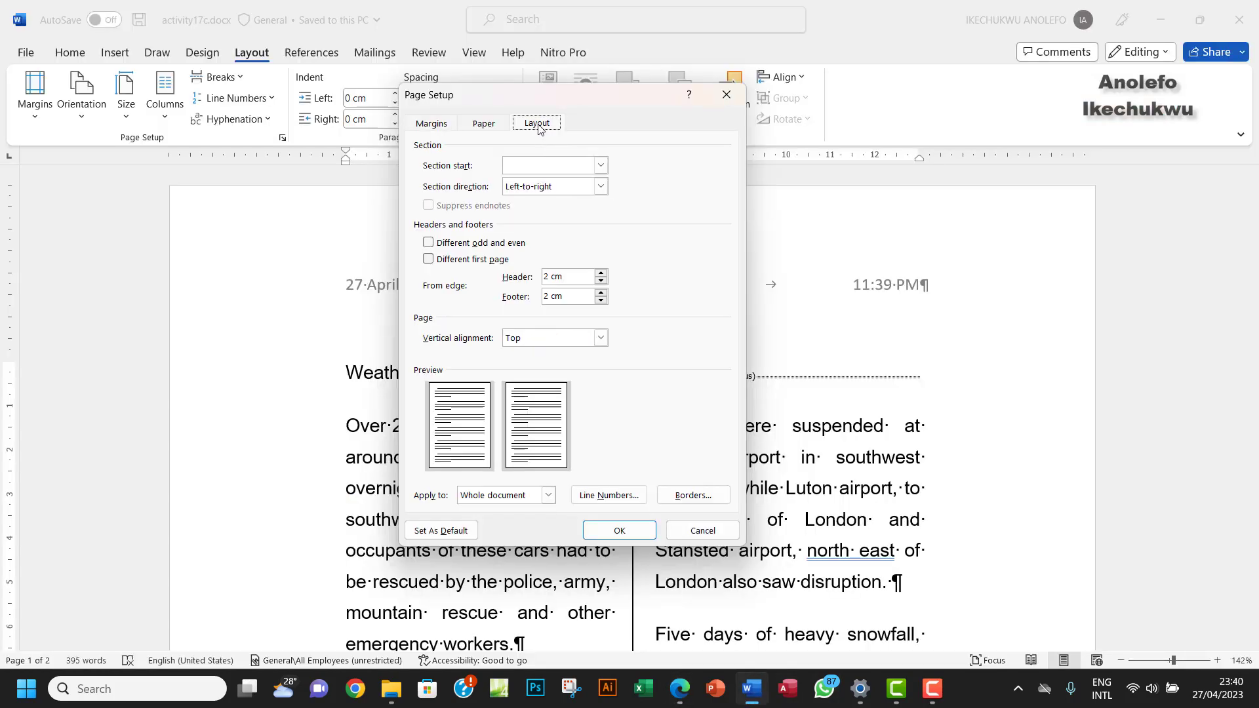
{"action": "left_click", "coordinate": [549, 276]}
{"action": "key", "text": "BackSpace"}
{"action": "type", "text": "1"}
{"action": "left_click", "coordinate": [551, 298]}
{"action": "key", "text": "BackSpace"}
{"action": "type", "text": "1"}
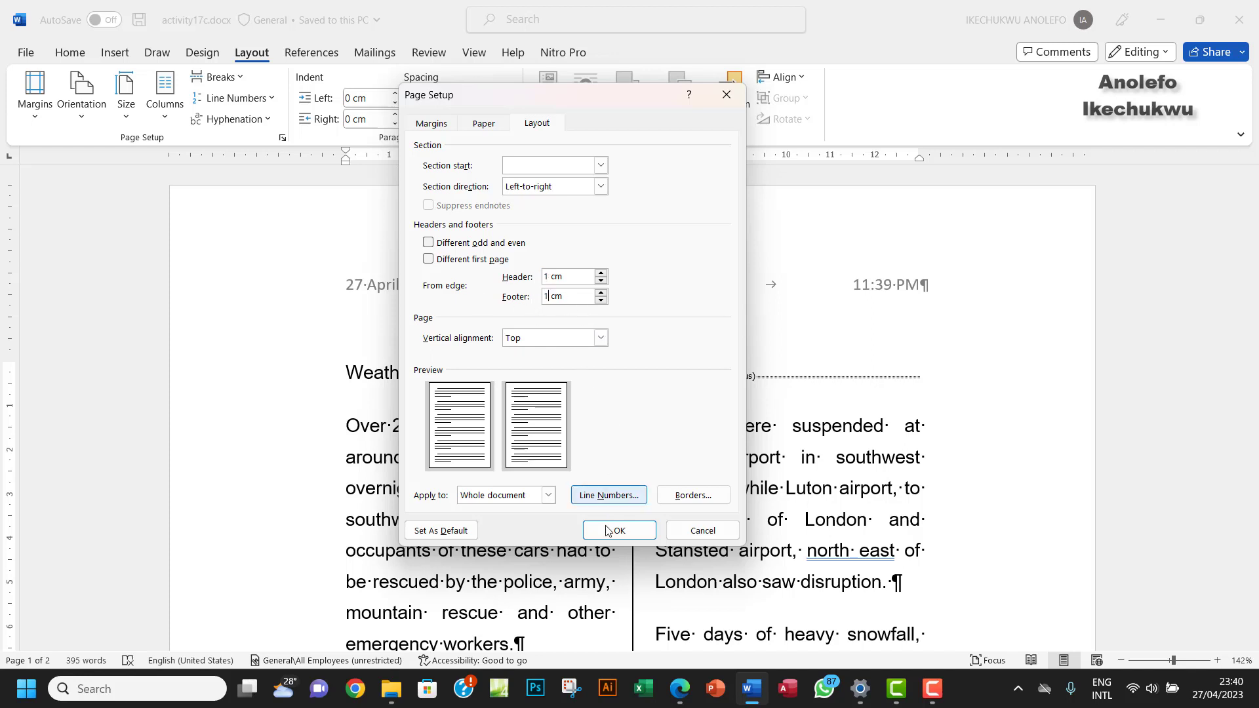
{"action": "left_click", "coordinate": [549, 497]}
{"action": "left_click", "coordinate": [549, 496]}
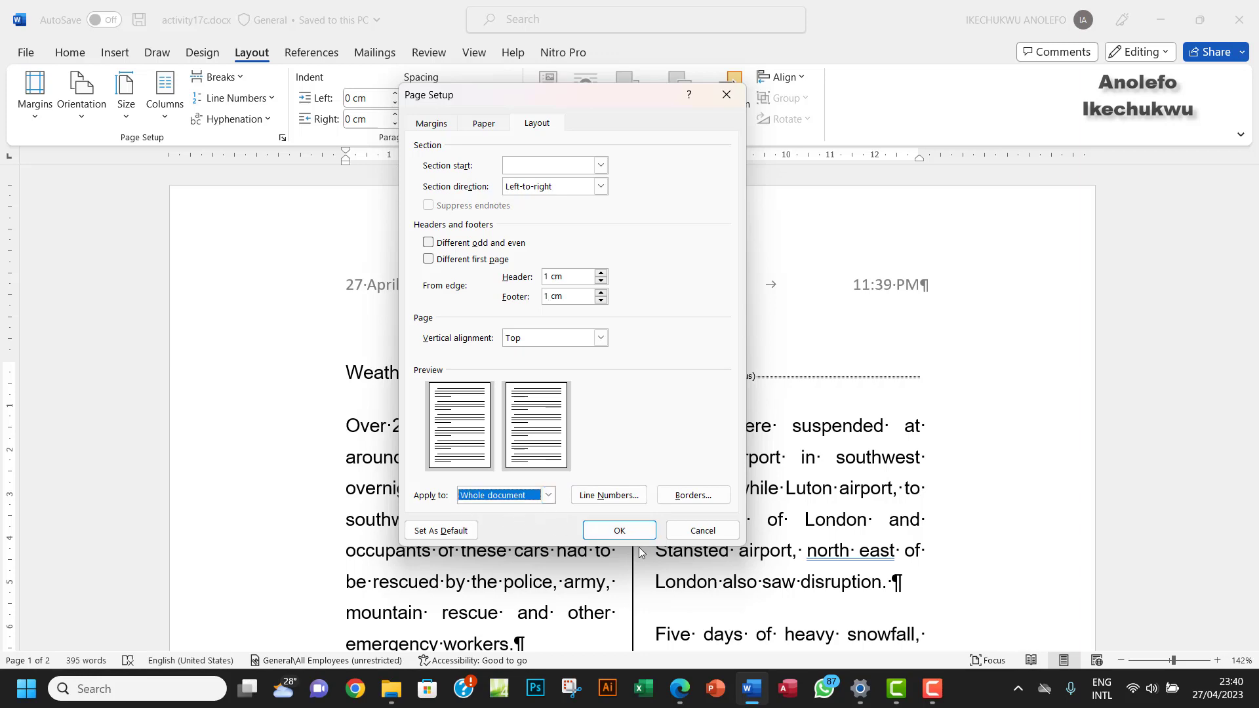
{"action": "left_click", "coordinate": [620, 530]}
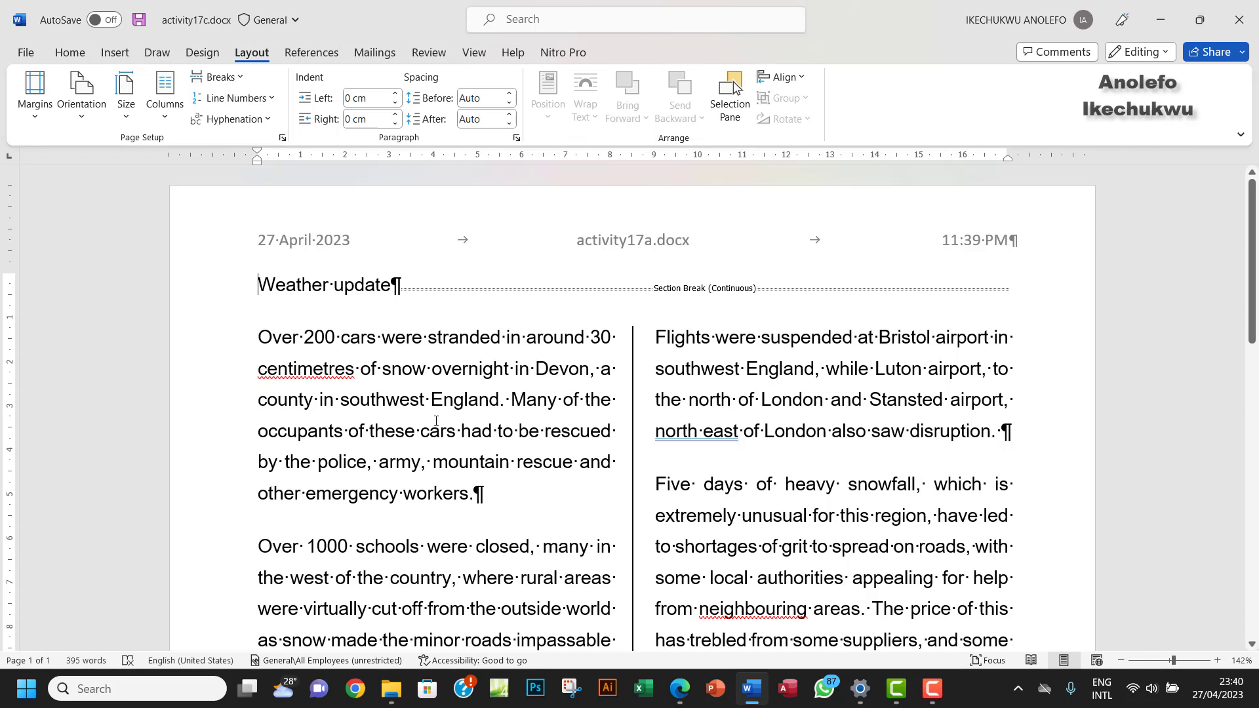
Check that the header sits 1 cm from the top, then go back to the Edge instructions.
{"action": "double_click", "coordinate": [483, 255]}
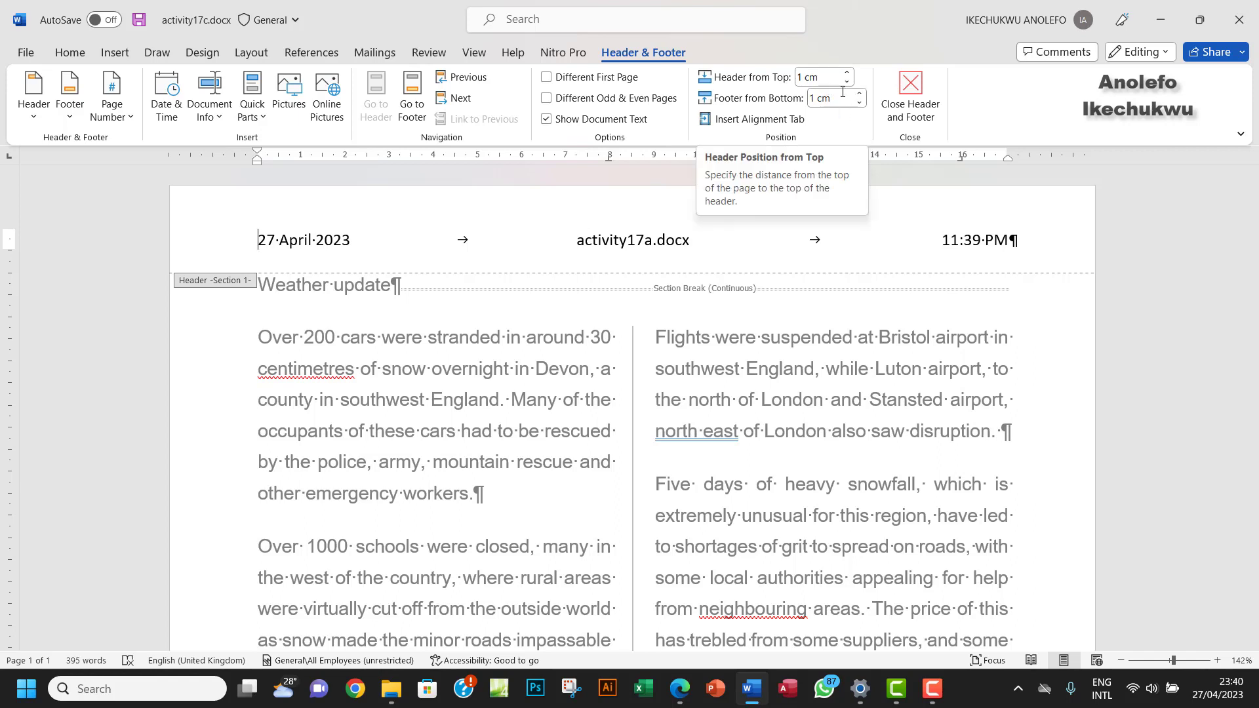
{"action": "double_click", "coordinate": [561, 368]}
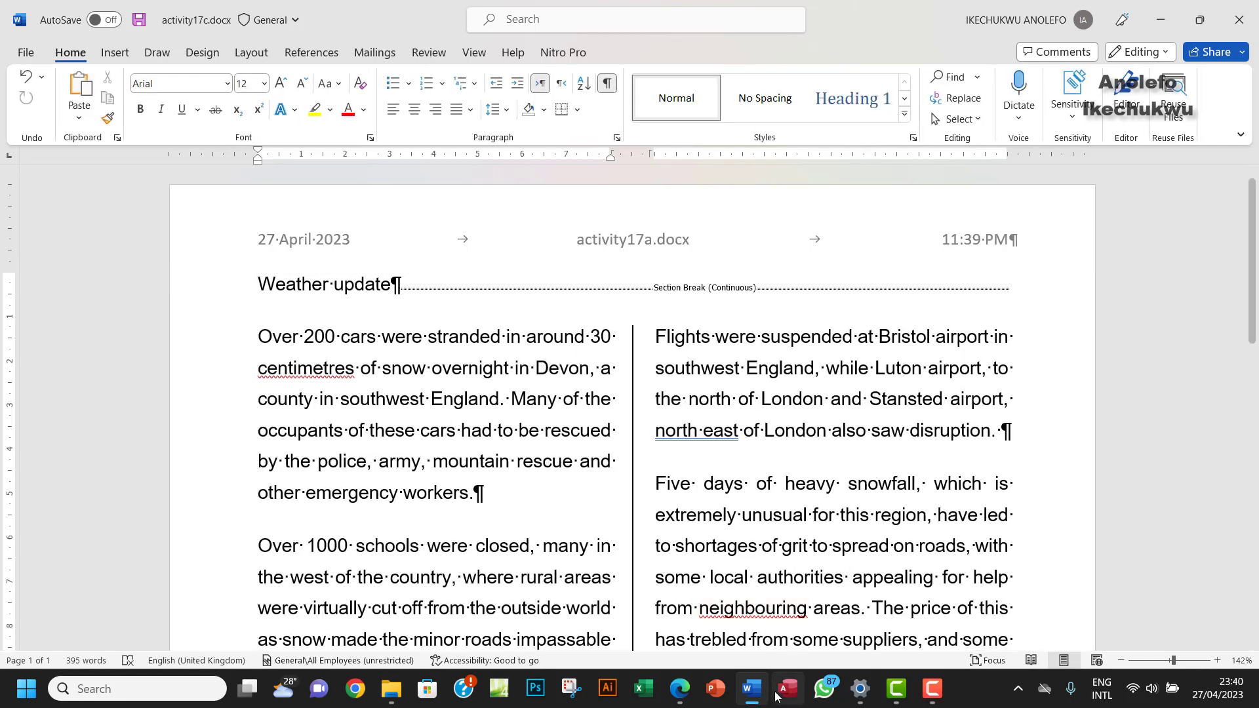
{"action": "left_click", "coordinate": [680, 689]}
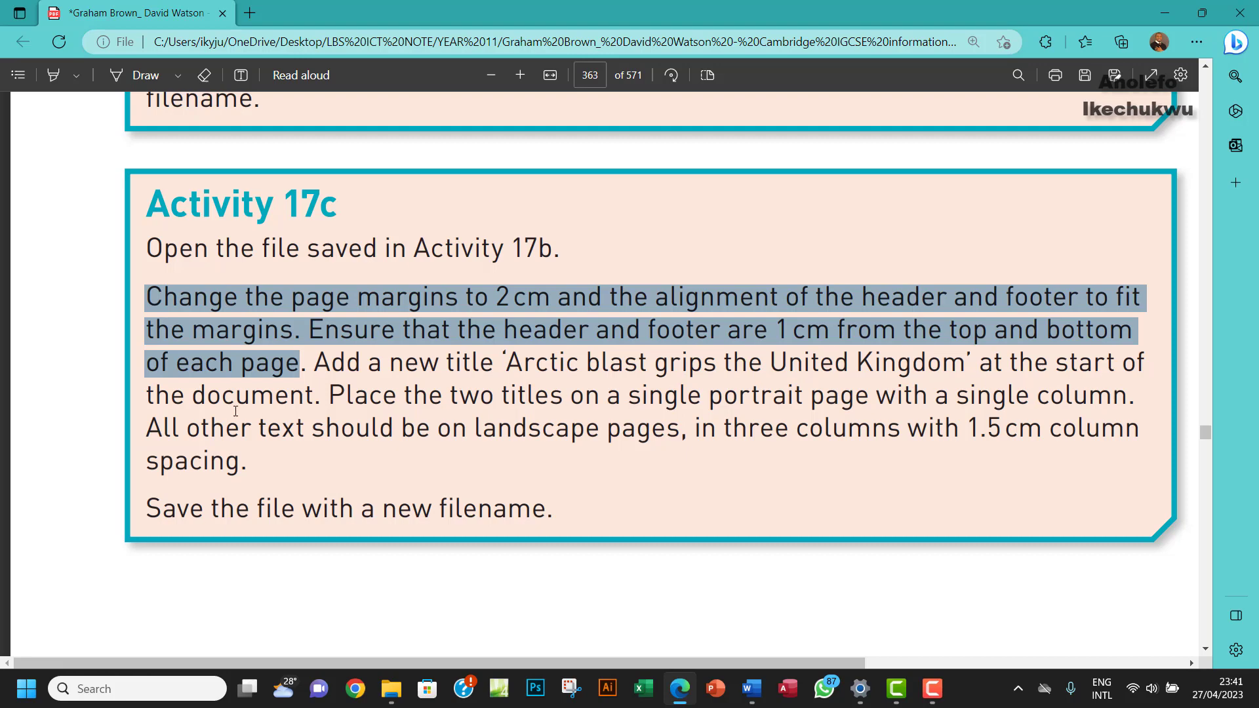
Copy the title 'Arctic blast grips the United Kingdom' from the PDF and return to Word.
{"action": "left_click_drag", "start_coordinate": [515, 367], "coordinate": [949, 376]}
{"action": "key", "text": "ctrl+c"}
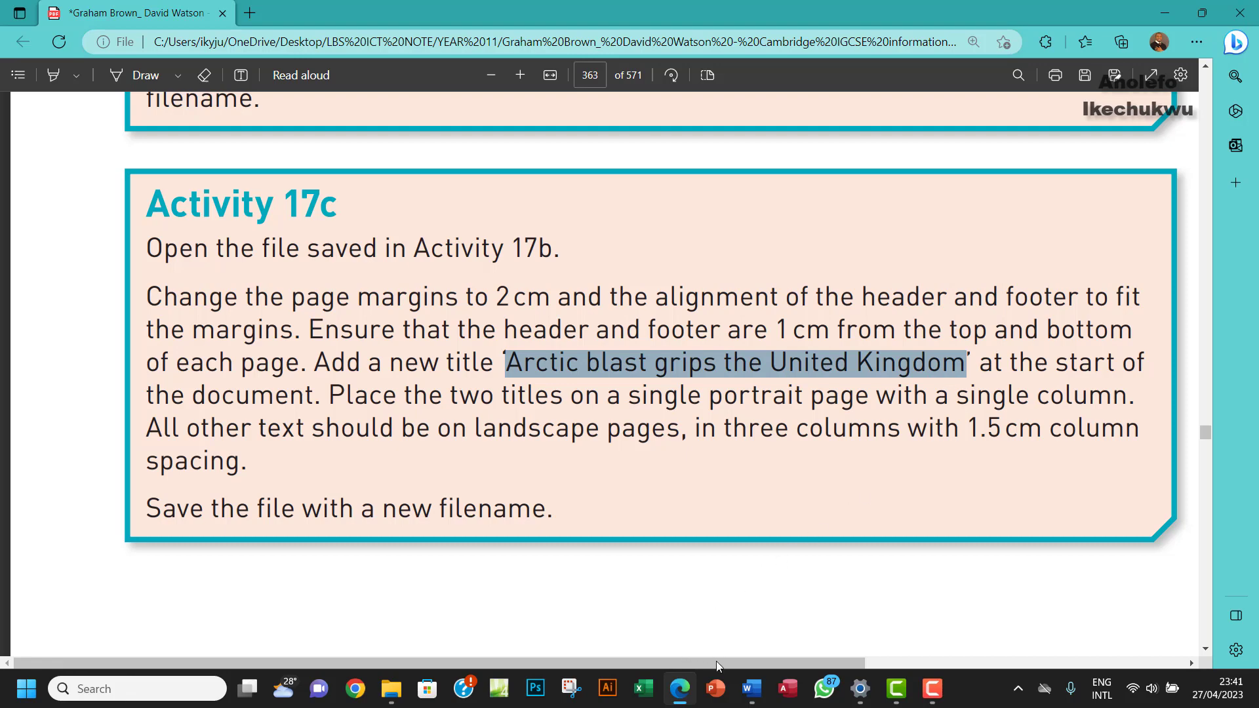
{"action": "left_click", "coordinate": [751, 689]}
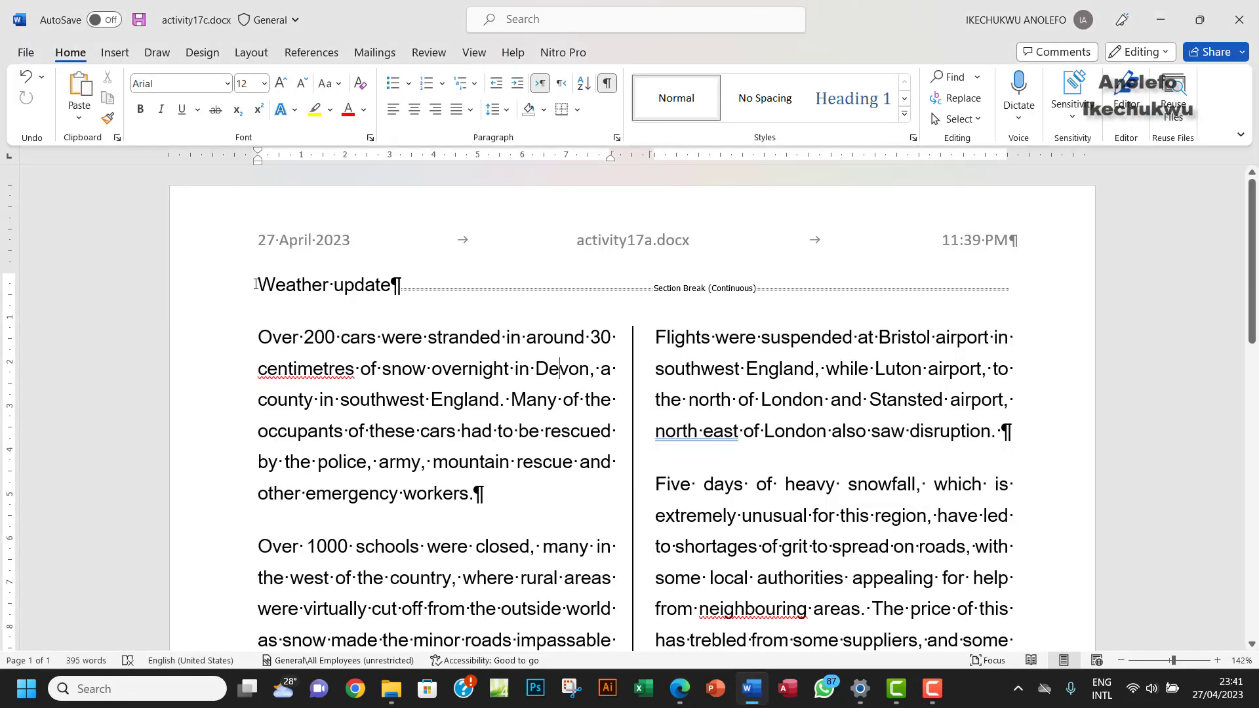
Paste 'Arctic blast grips the United Kingdom' as plain text on a new line above 'Weather update'.
{"action": "left_click", "coordinate": [253, 285]}
{"action": "key", "text": "Return"}
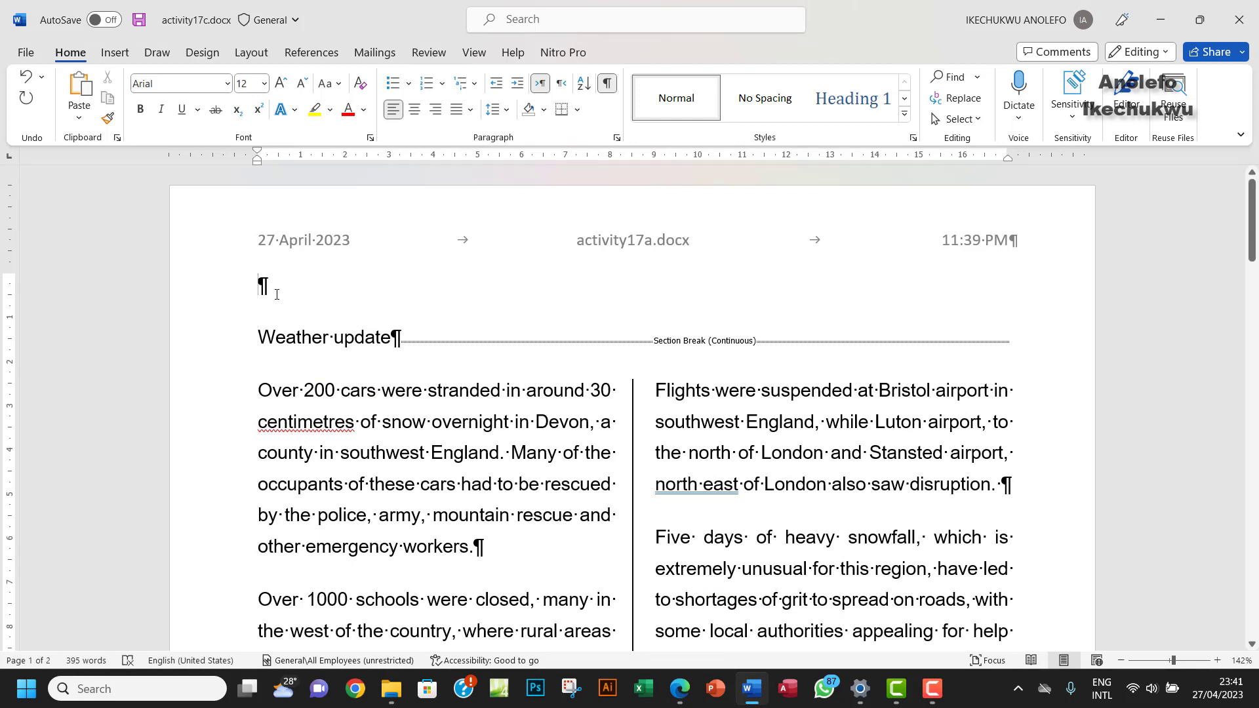
{"action": "key", "text": "ctrl+v"}
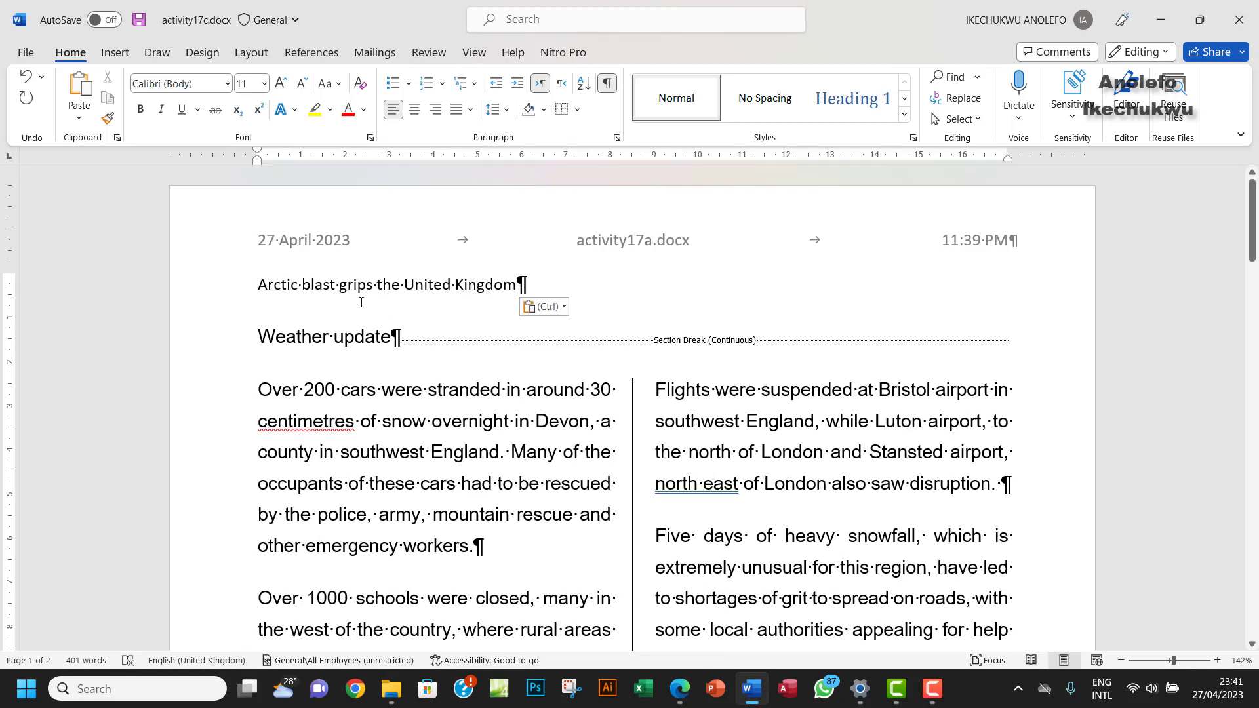
{"action": "key", "text": "ctrl+z"}
{"action": "right_click", "coordinate": [296, 287]}
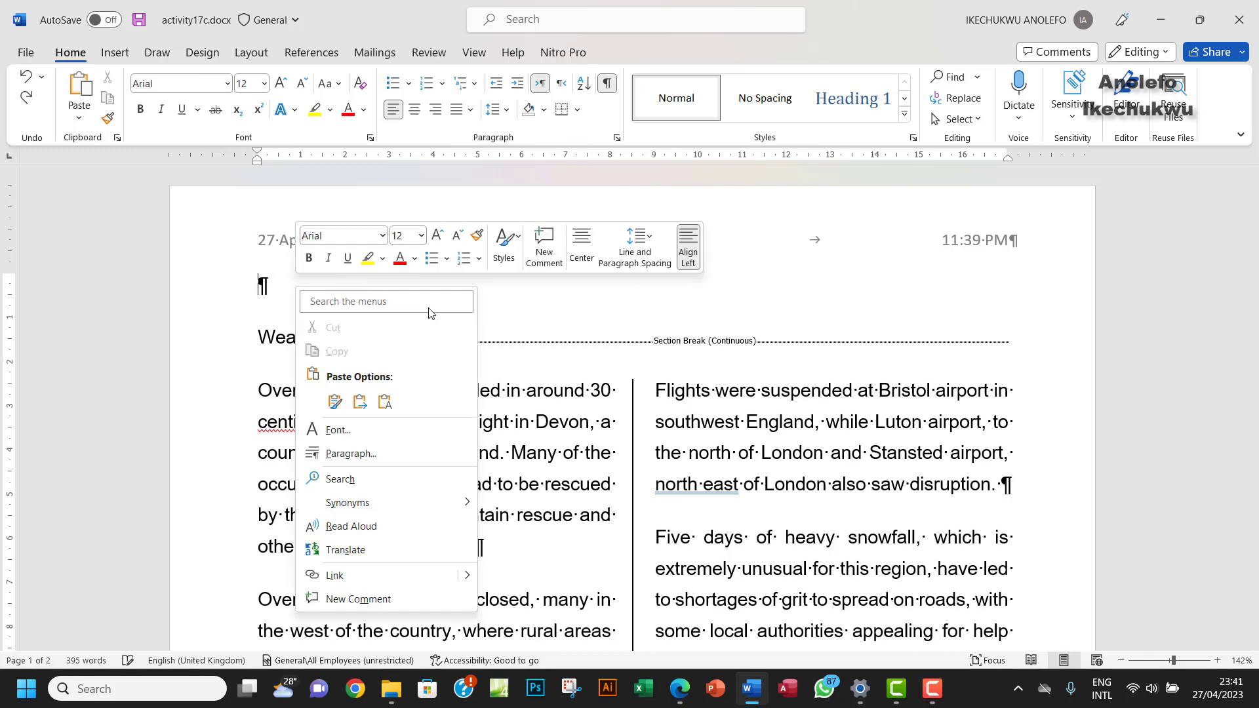
{"action": "left_click", "coordinate": [385, 401]}
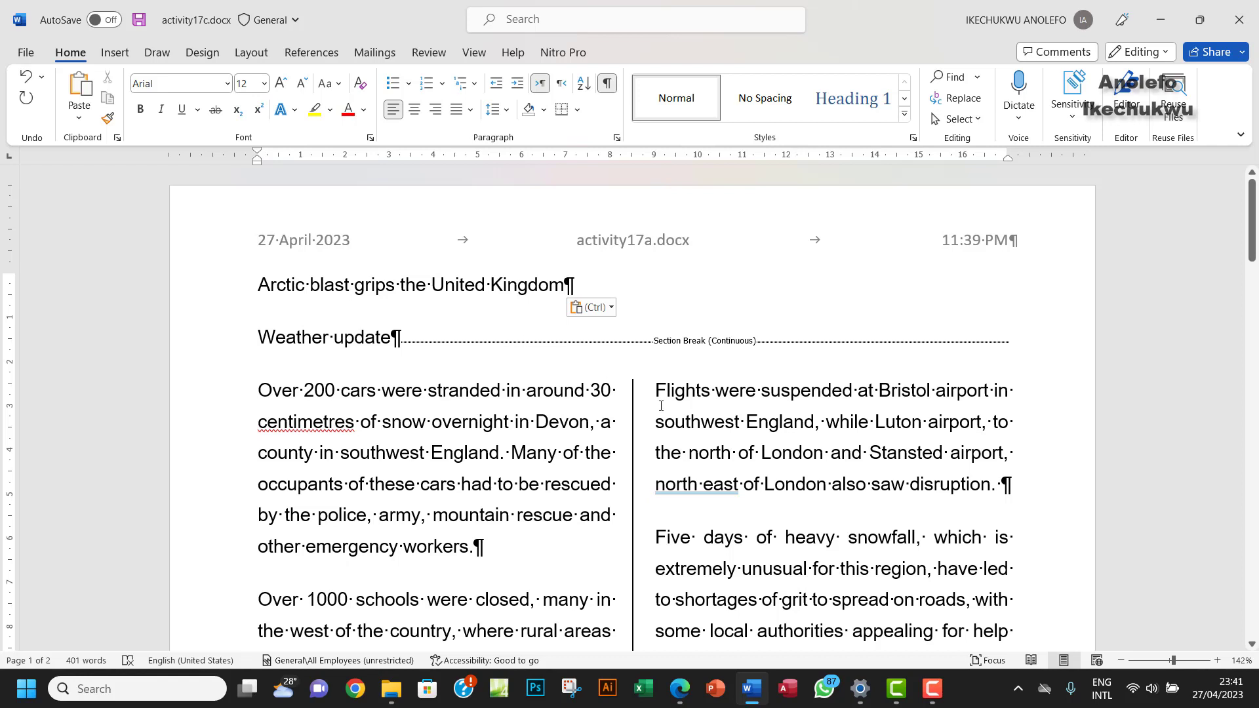
Hide and then show formatting marks again to review the document.
{"action": "left_click", "coordinate": [607, 84]}
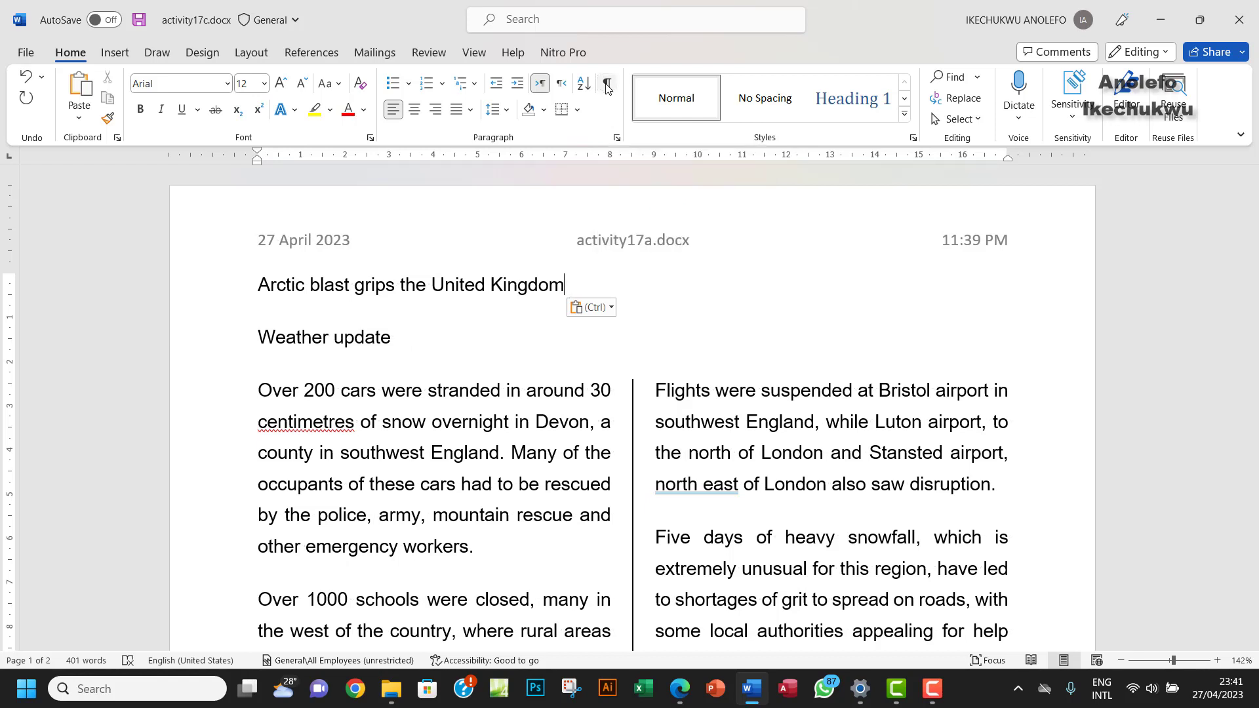
{"action": "left_click", "coordinate": [608, 84]}
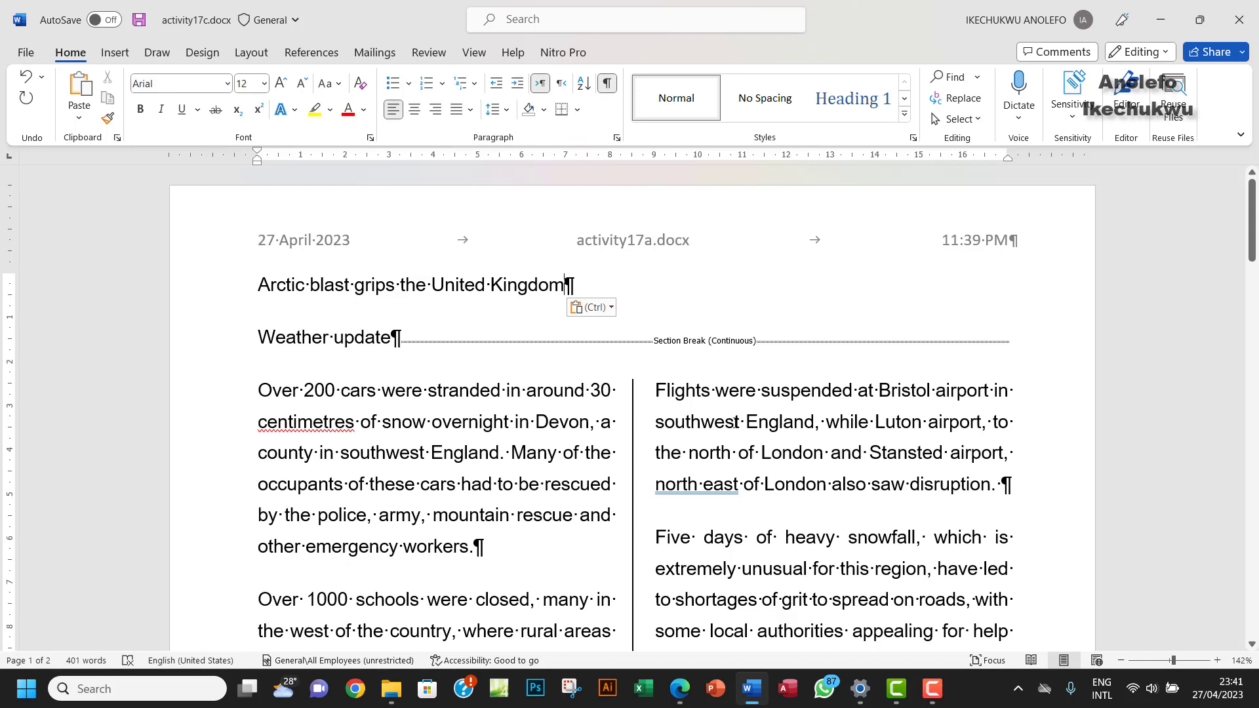
{"action": "scroll", "coordinate": [754, 400], "scroll_direction": "down", "scroll_amount": 5}
{"action": "scroll", "coordinate": [715, 433], "scroll_direction": "up", "scroll_amount": 5}
Read the instruction about placing both titles on one portrait page, then return to Word.
{"action": "left_click", "coordinate": [680, 688]}
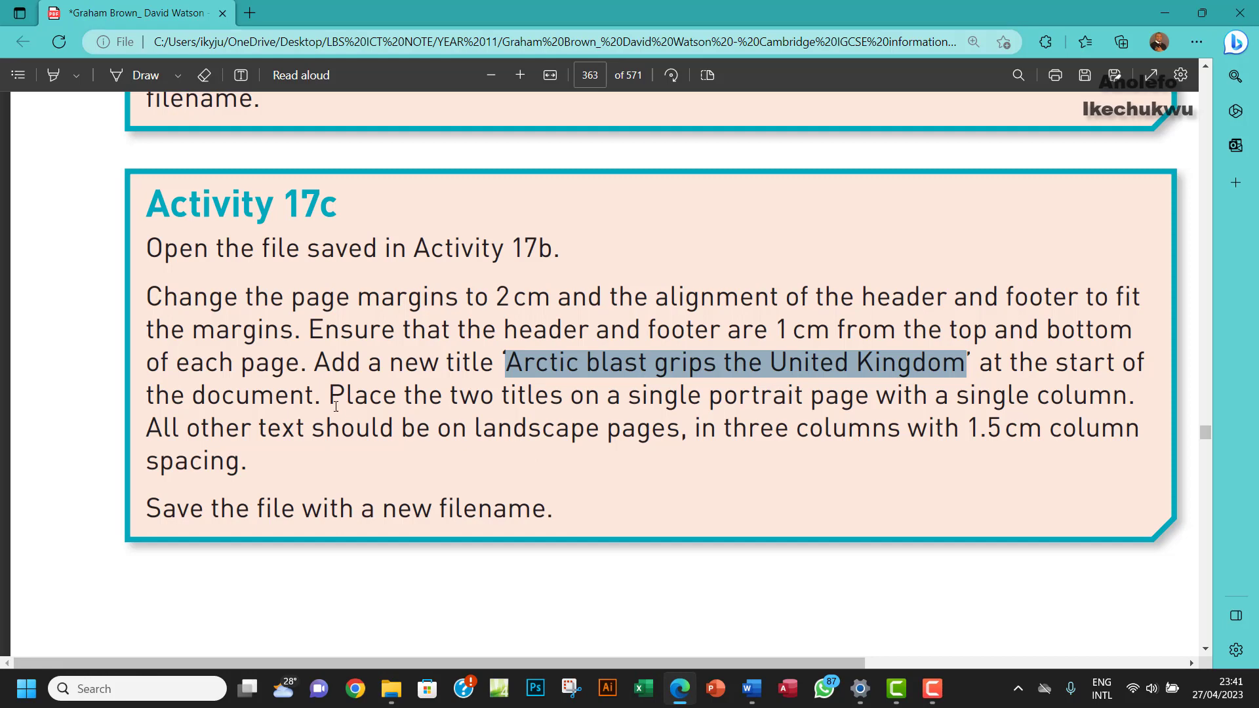
{"action": "left_click_drag", "start_coordinate": [329, 396], "coordinate": [1148, 396]}
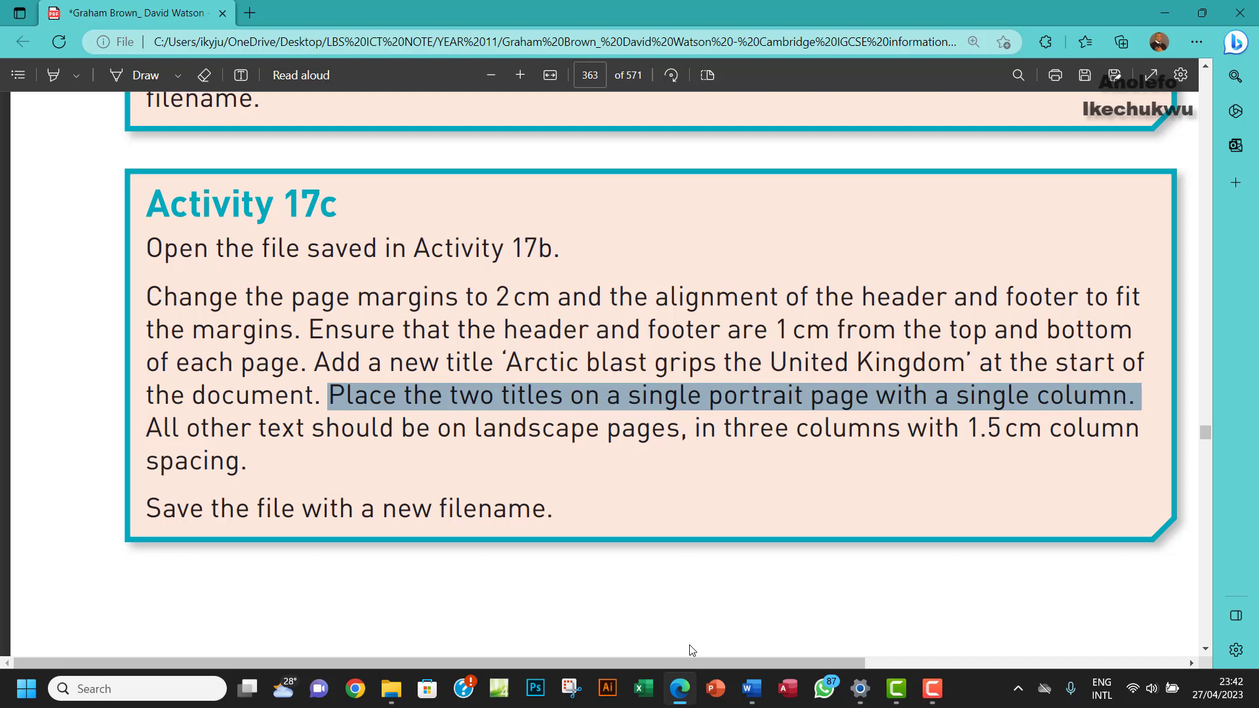
{"action": "left_click", "coordinate": [751, 689]}
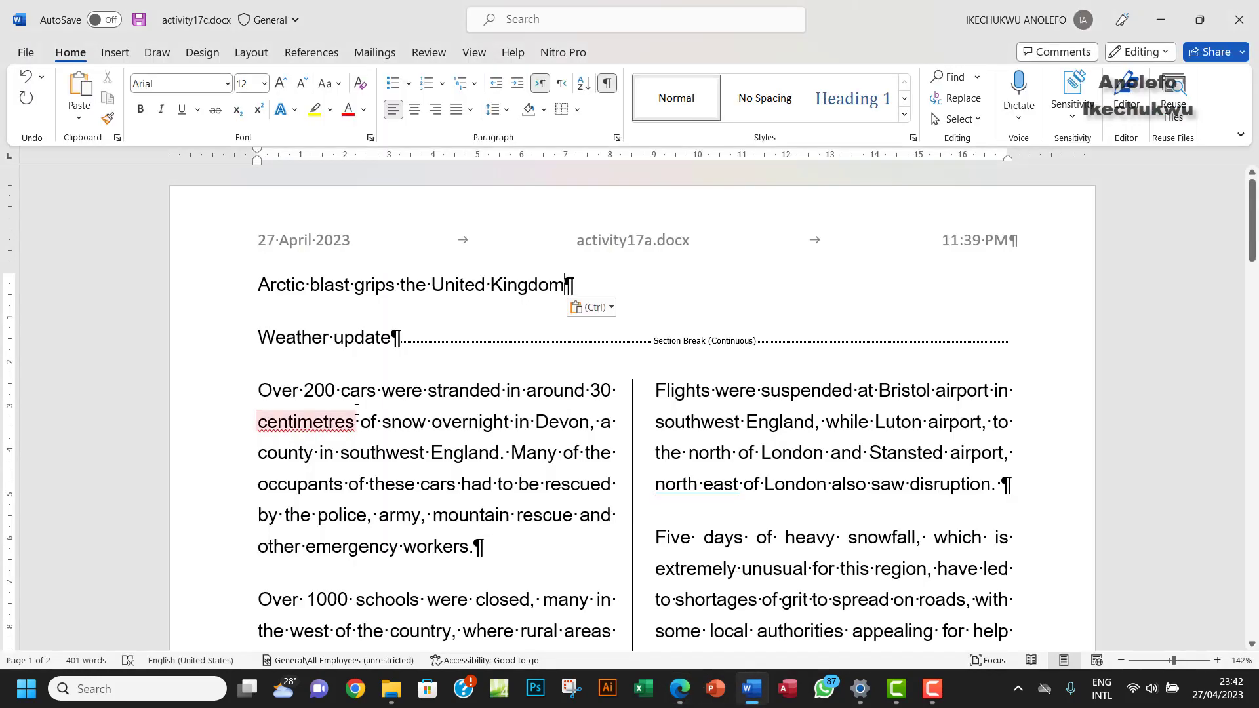
Insert a Next Page section break before 'Over 200 cars' so the body starts on page 2.
{"action": "left_click", "coordinate": [257, 391]}
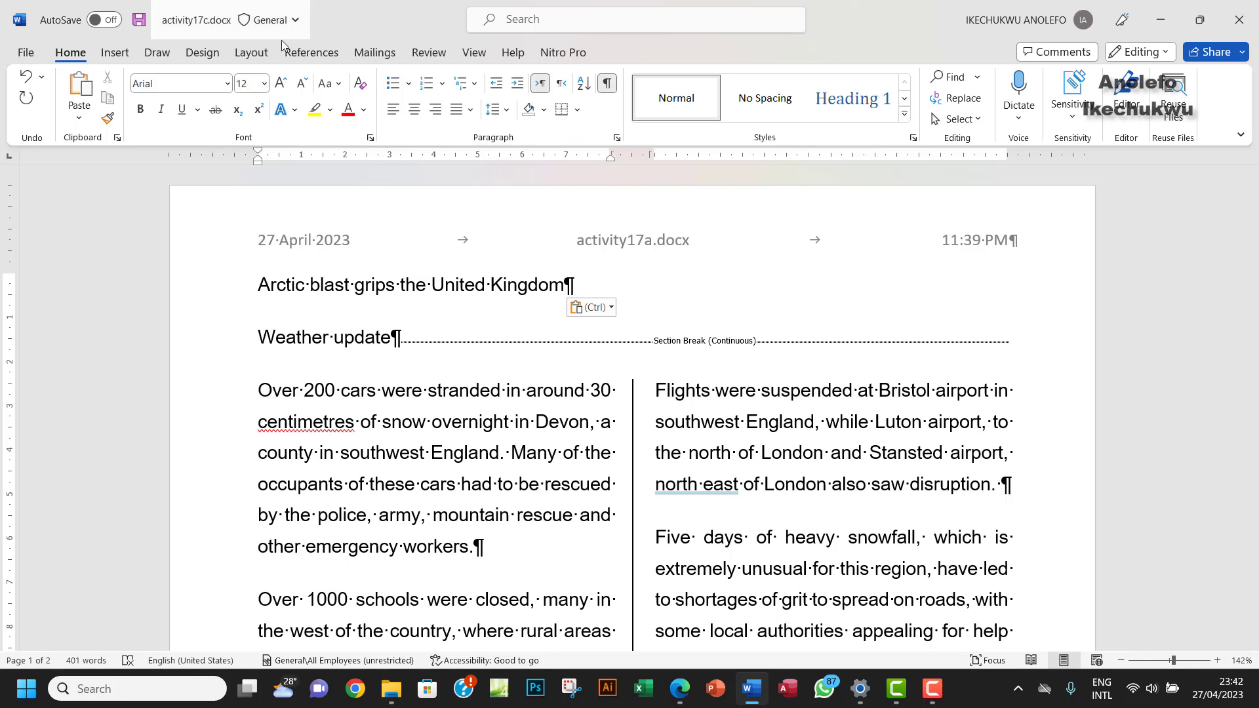
{"action": "left_click", "coordinate": [249, 56]}
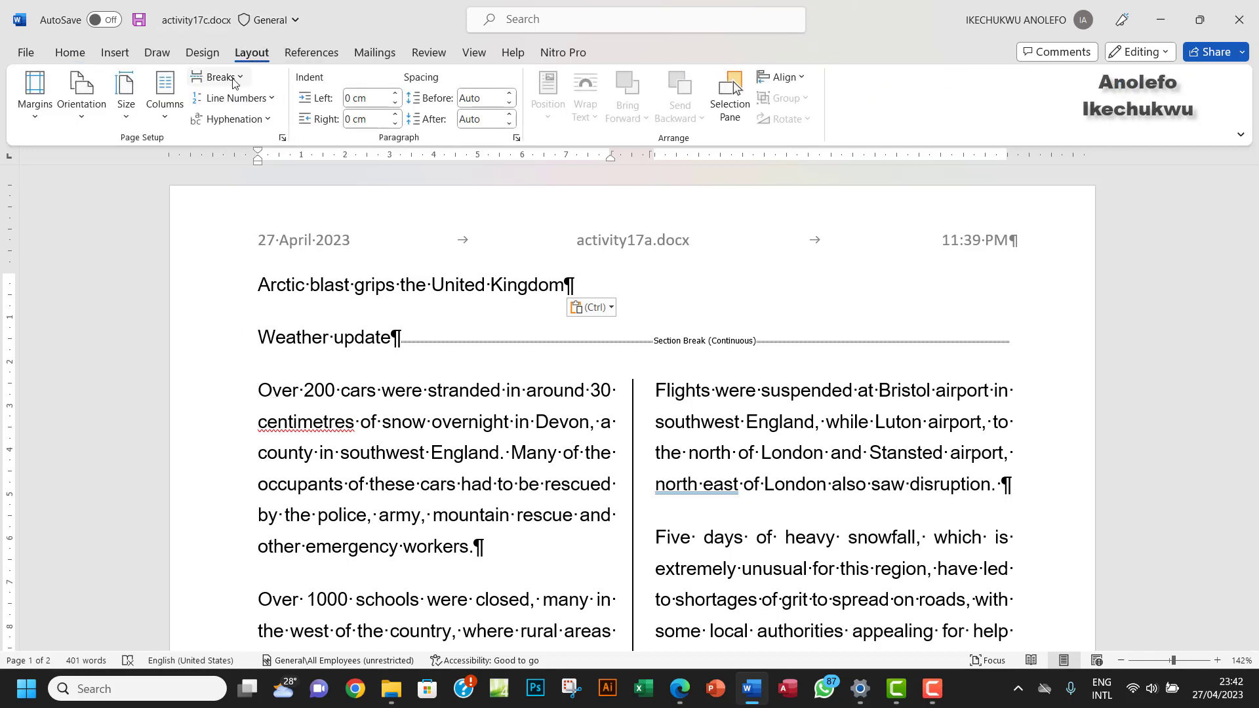
{"action": "left_click", "coordinate": [242, 78]}
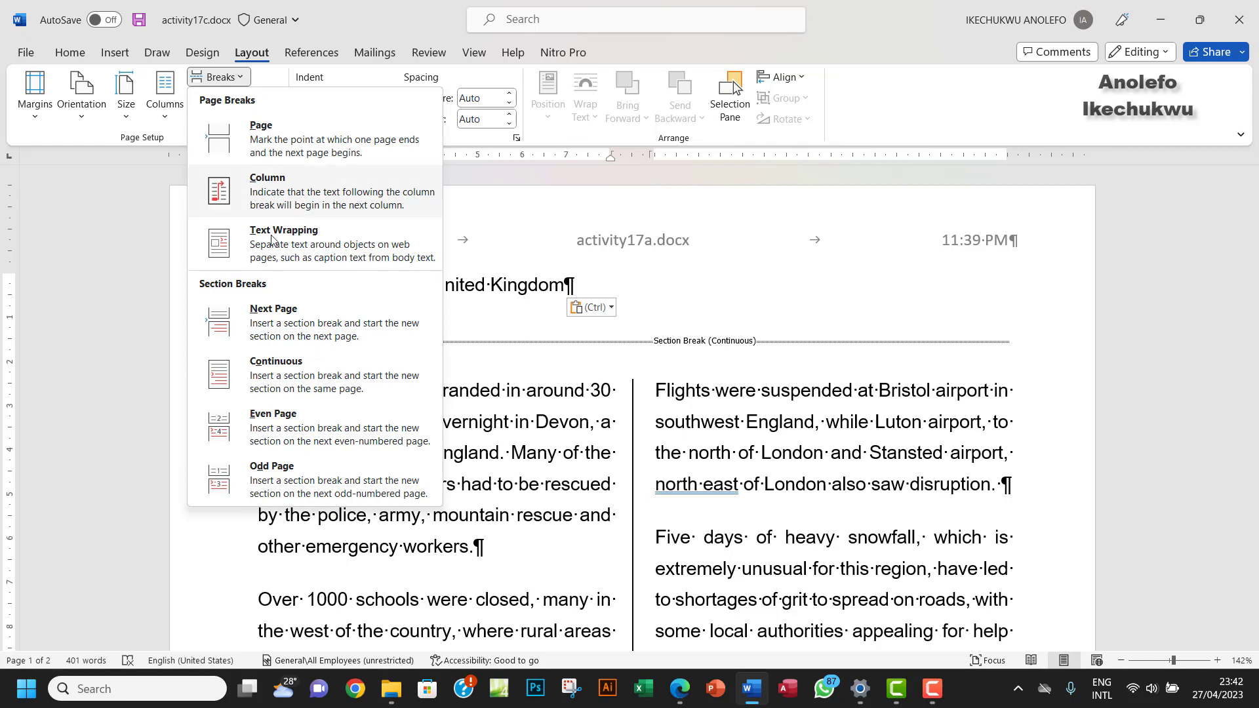
{"action": "left_click", "coordinate": [286, 330]}
{"action": "scroll", "coordinate": [461, 377], "scroll_direction": "down", "scroll_amount": 5}
{"action": "scroll", "coordinate": [462, 378], "scroll_direction": "up", "scroll_amount": 12}
{"action": "scroll", "coordinate": [462, 377], "scroll_direction": "up", "scroll_amount": 5}
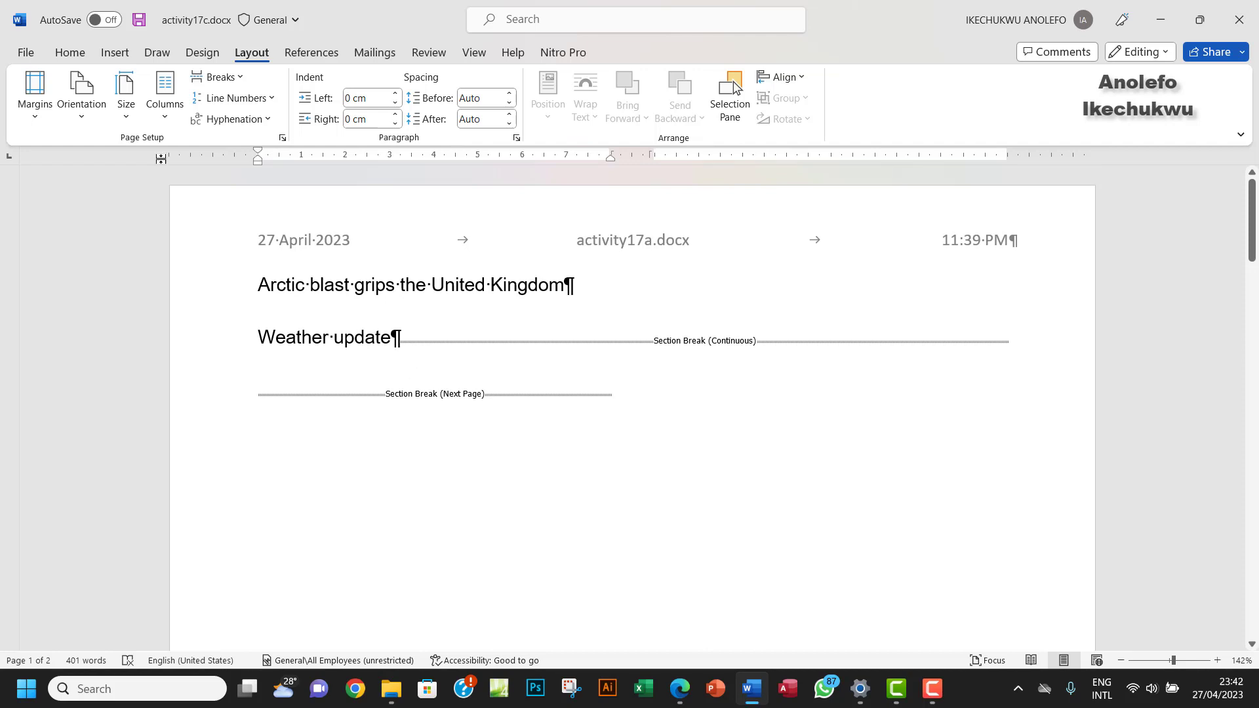
Delete the continuous section break following 'Weather update'.
{"action": "left_click", "coordinate": [81, 104]}
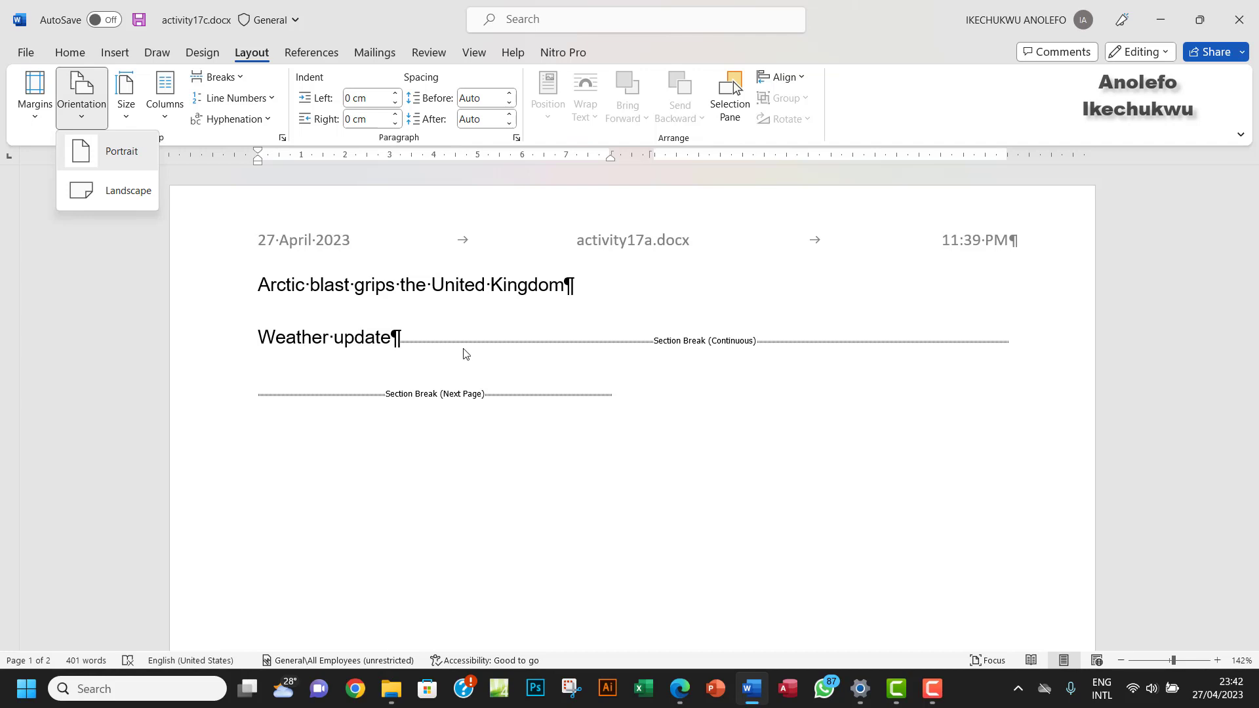
{"action": "left_click", "coordinate": [404, 354]}
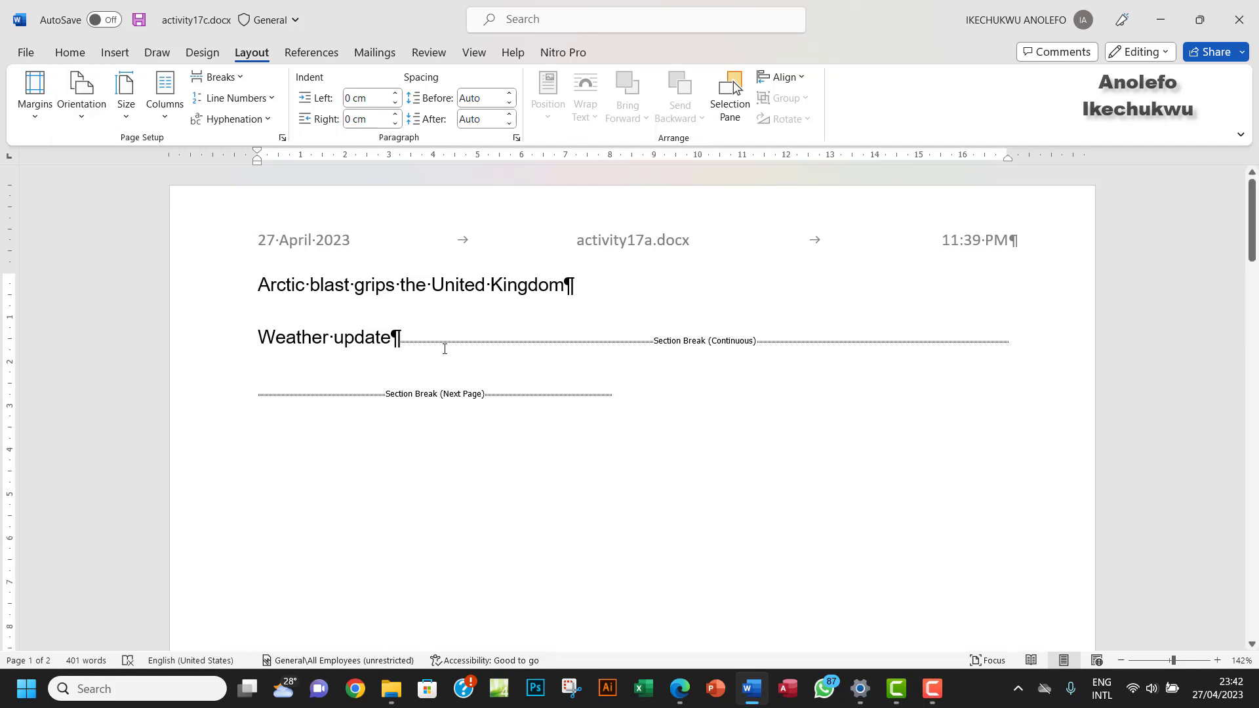
{"action": "key", "text": "Delete"}
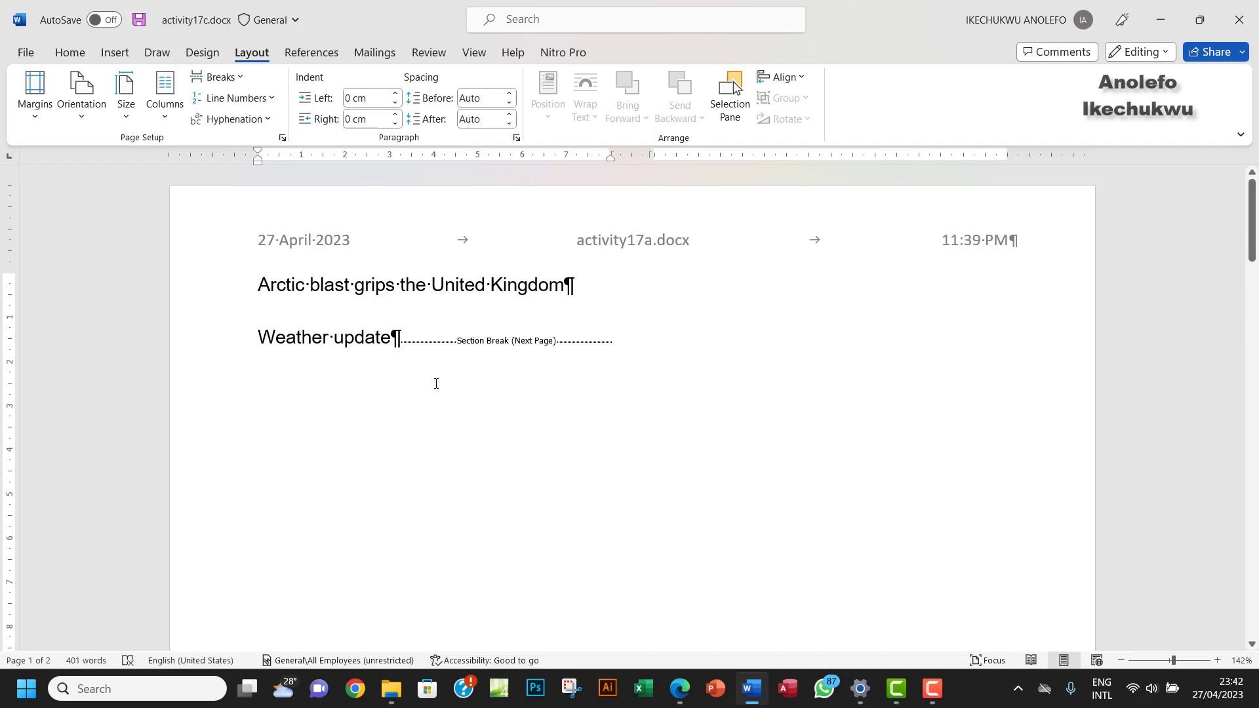
{"action": "scroll", "coordinate": [435, 387], "scroll_direction": "down", "scroll_amount": 10}
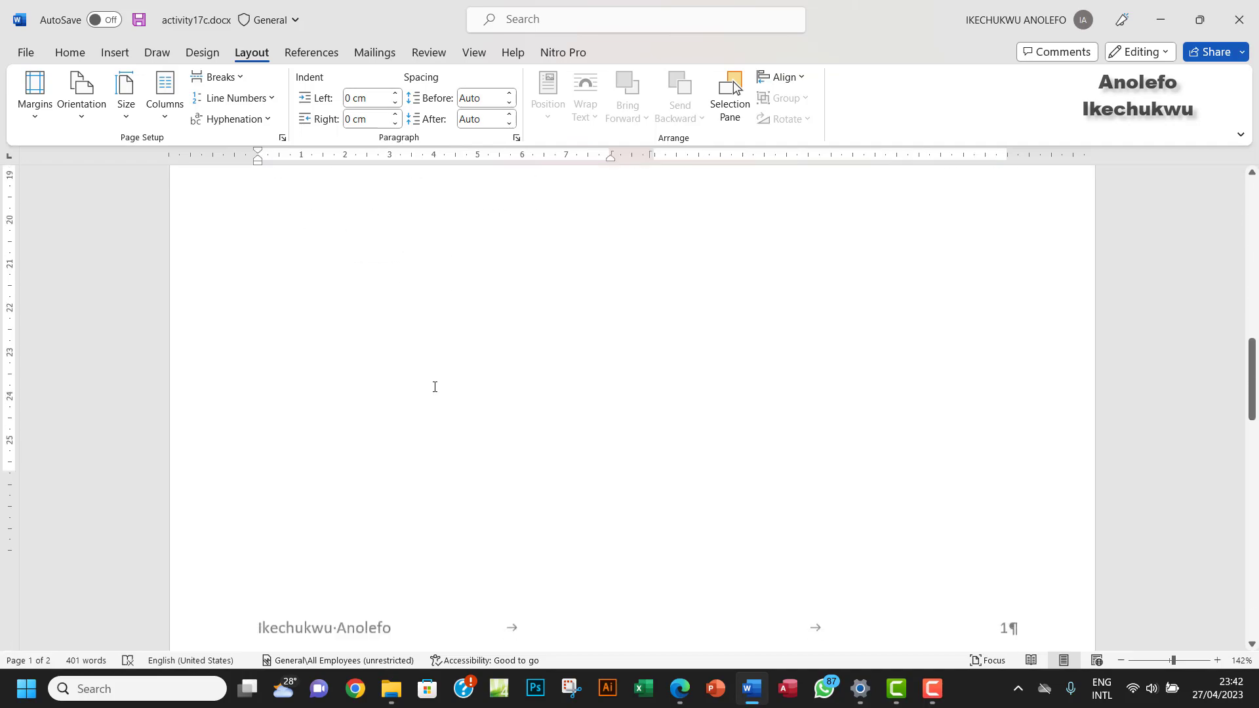
{"action": "scroll", "coordinate": [435, 387], "scroll_direction": "down", "scroll_amount": 1}
{"action": "scroll", "coordinate": [435, 387], "scroll_direction": "down", "scroll_amount": 15}
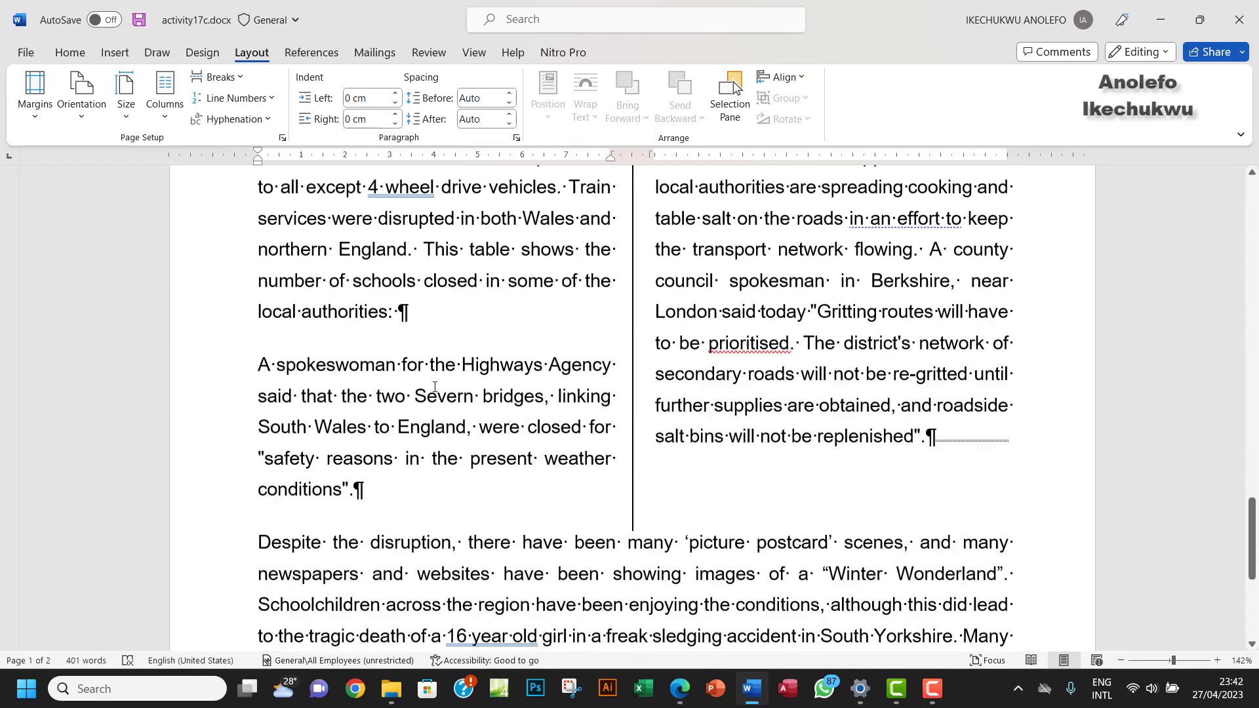
{"action": "scroll", "coordinate": [434, 387], "scroll_direction": "up", "scroll_amount": 12}
{"action": "scroll", "coordinate": [434, 386], "scroll_direction": "up", "scroll_amount": 5}
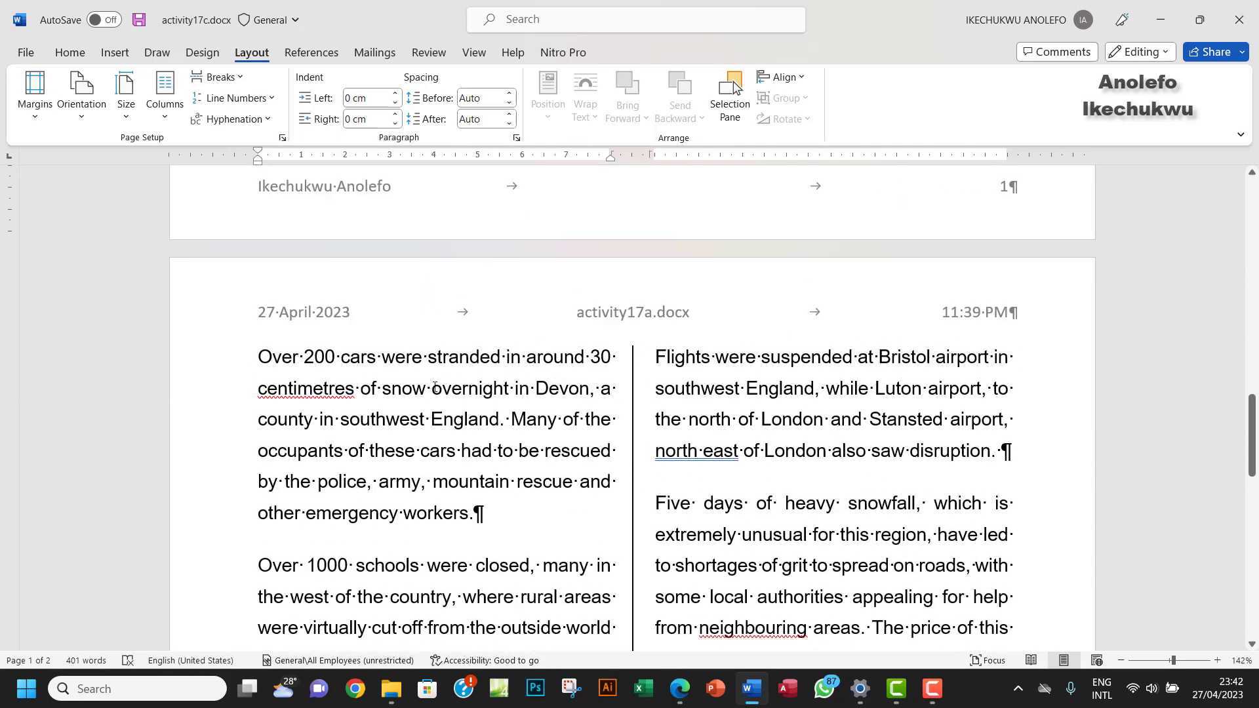
Recheck the PDF instructions and select the two title lines on page 1.
{"action": "left_click", "coordinate": [679, 689]}
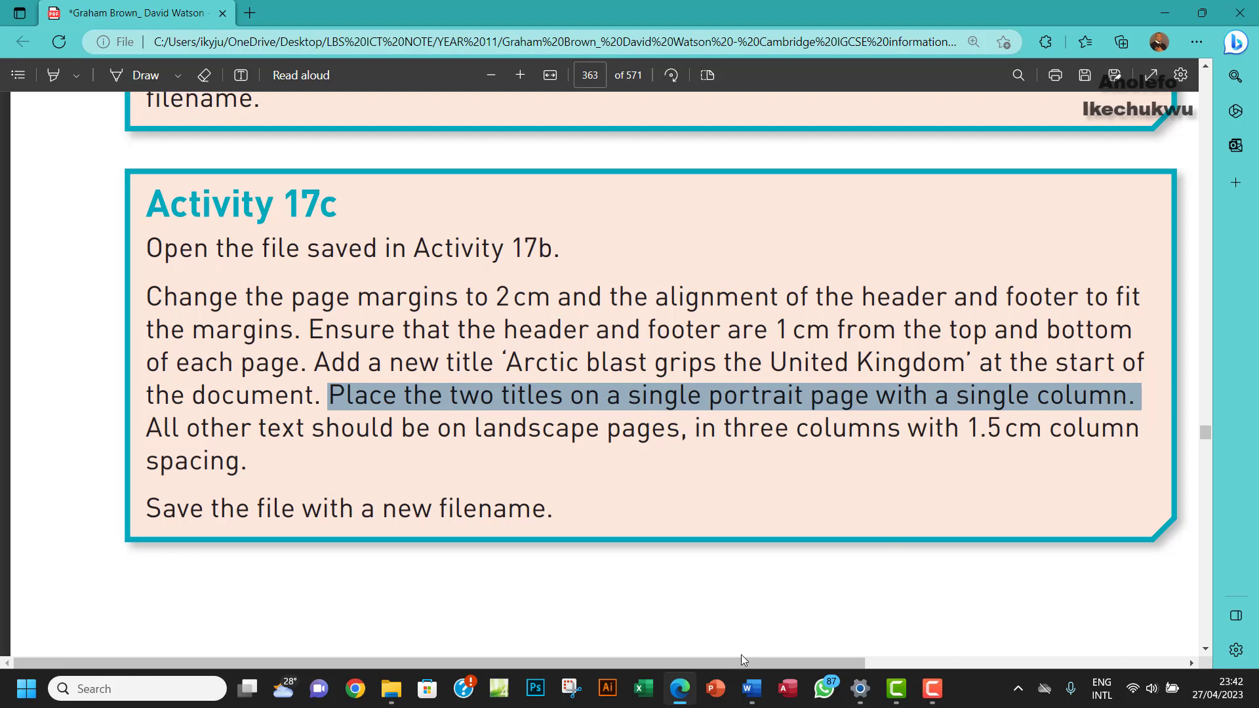
{"action": "left_click", "coordinate": [752, 688]}
{"action": "scroll", "coordinate": [428, 327], "scroll_direction": "up", "scroll_amount": 10}
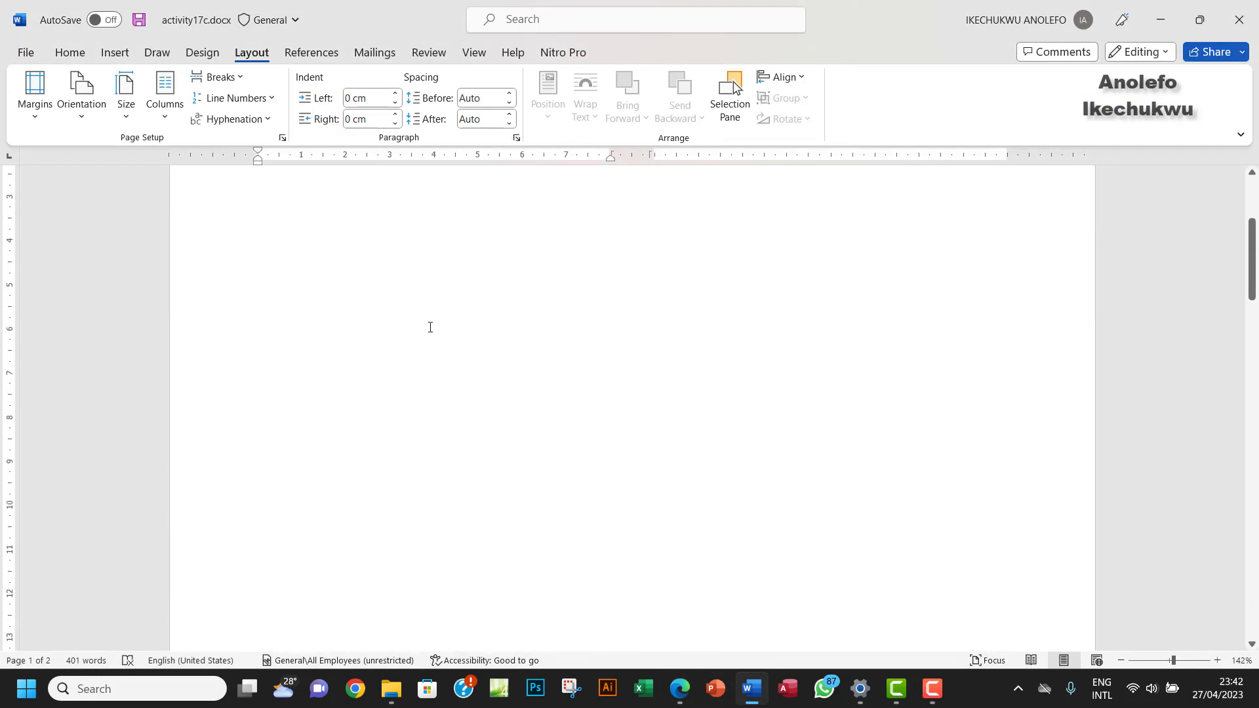
{"action": "scroll", "coordinate": [430, 327], "scroll_direction": "up", "scroll_amount": 5}
{"action": "left_click", "coordinate": [402, 368], "text": "shift"}
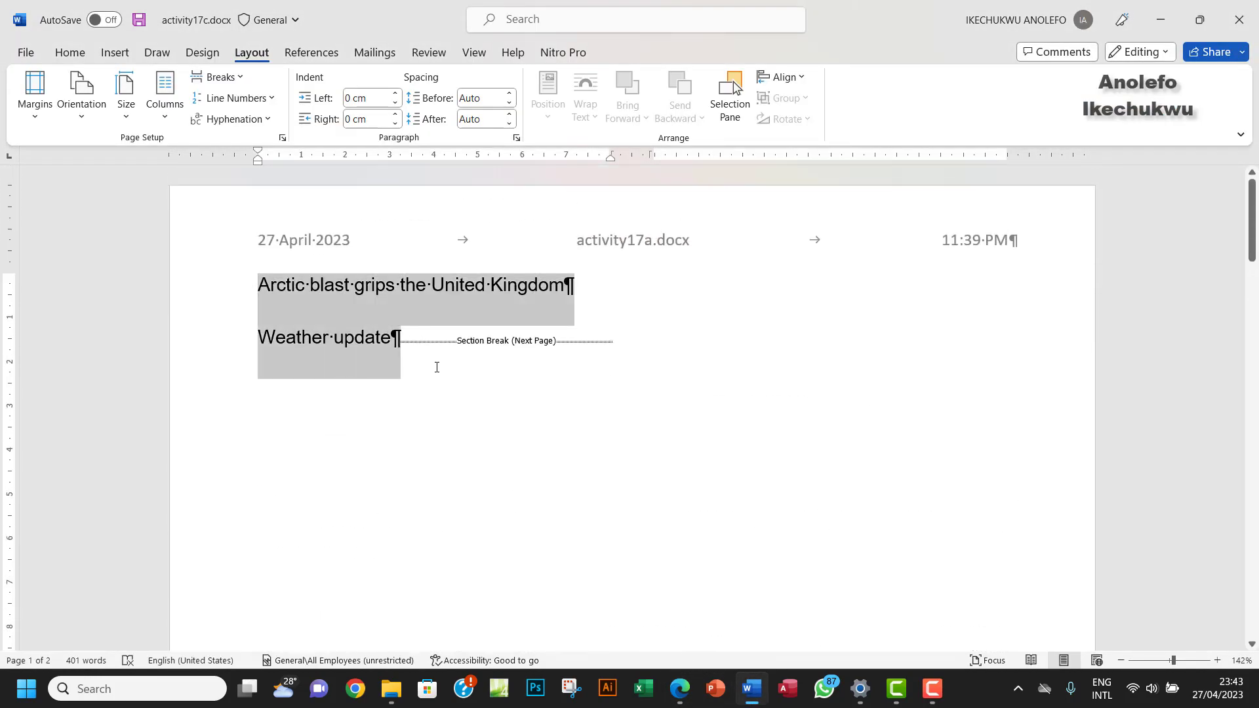
Format the two selected titles as a single column via More Columns.
{"action": "left_click", "coordinate": [164, 98]}
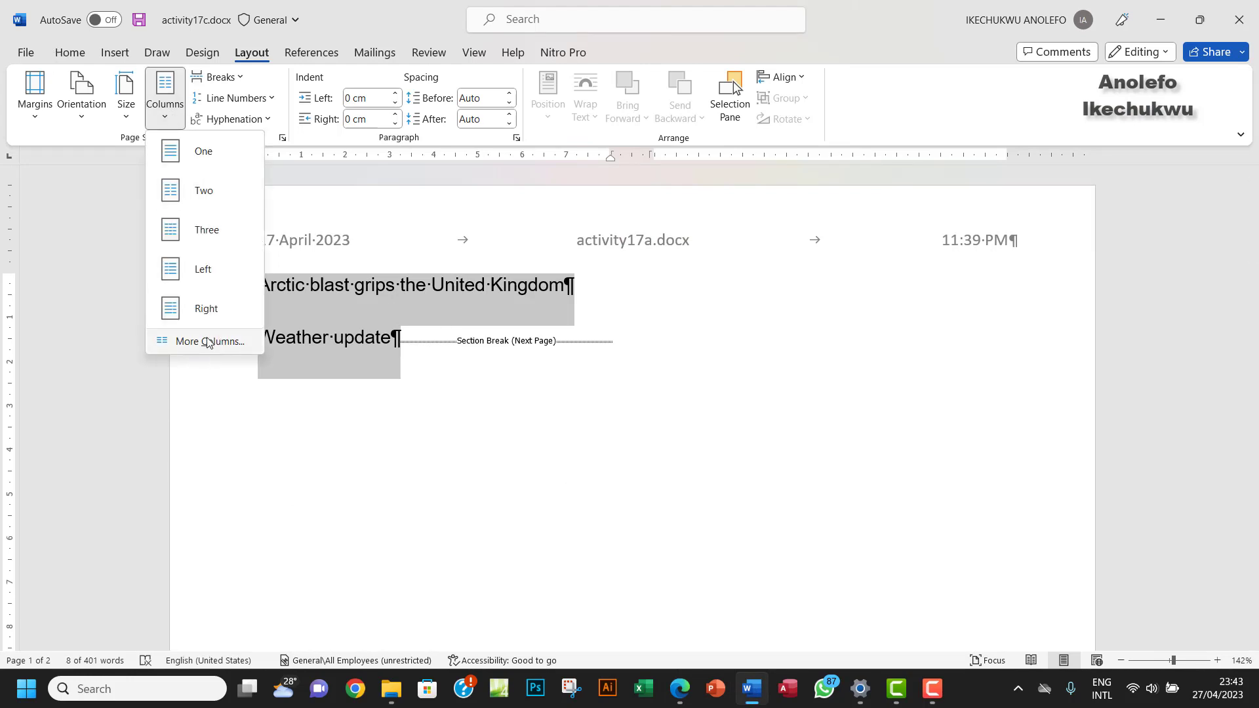
{"action": "left_click", "coordinate": [208, 341]}
{"action": "left_click", "coordinate": [493, 242]}
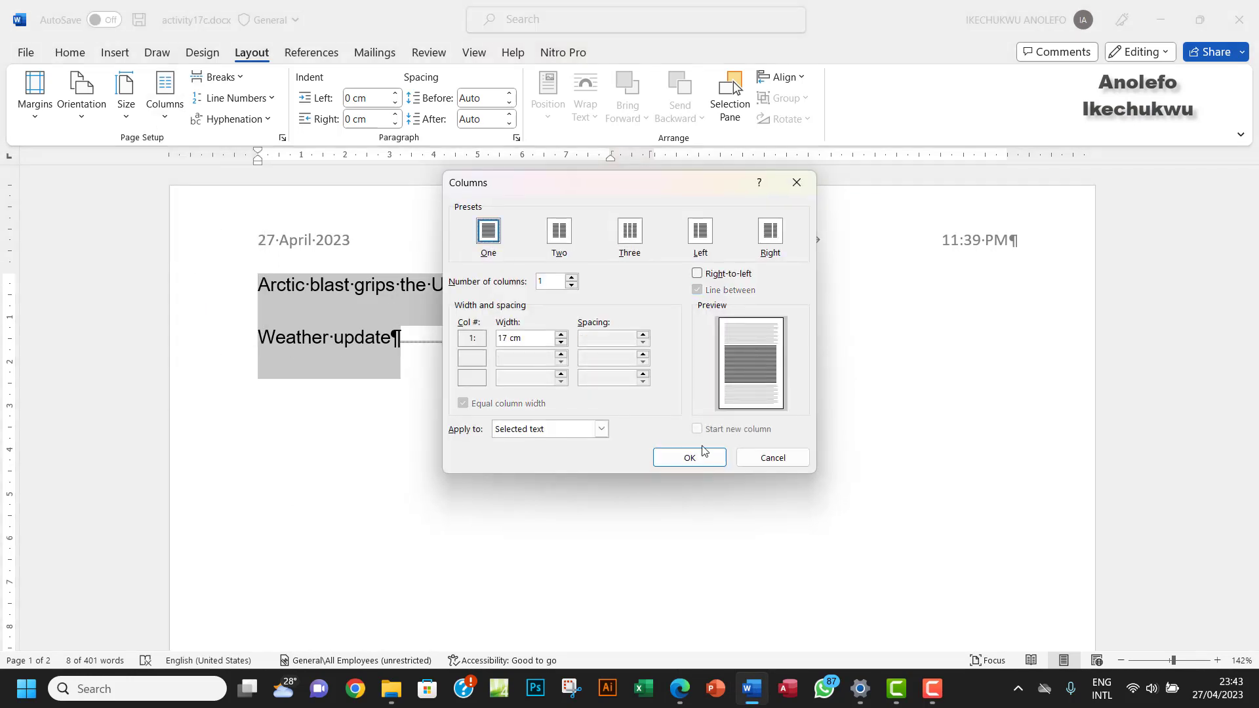
{"action": "left_click", "coordinate": [697, 457]}
{"action": "scroll", "coordinate": [520, 401], "scroll_direction": "down", "scroll_amount": 10}
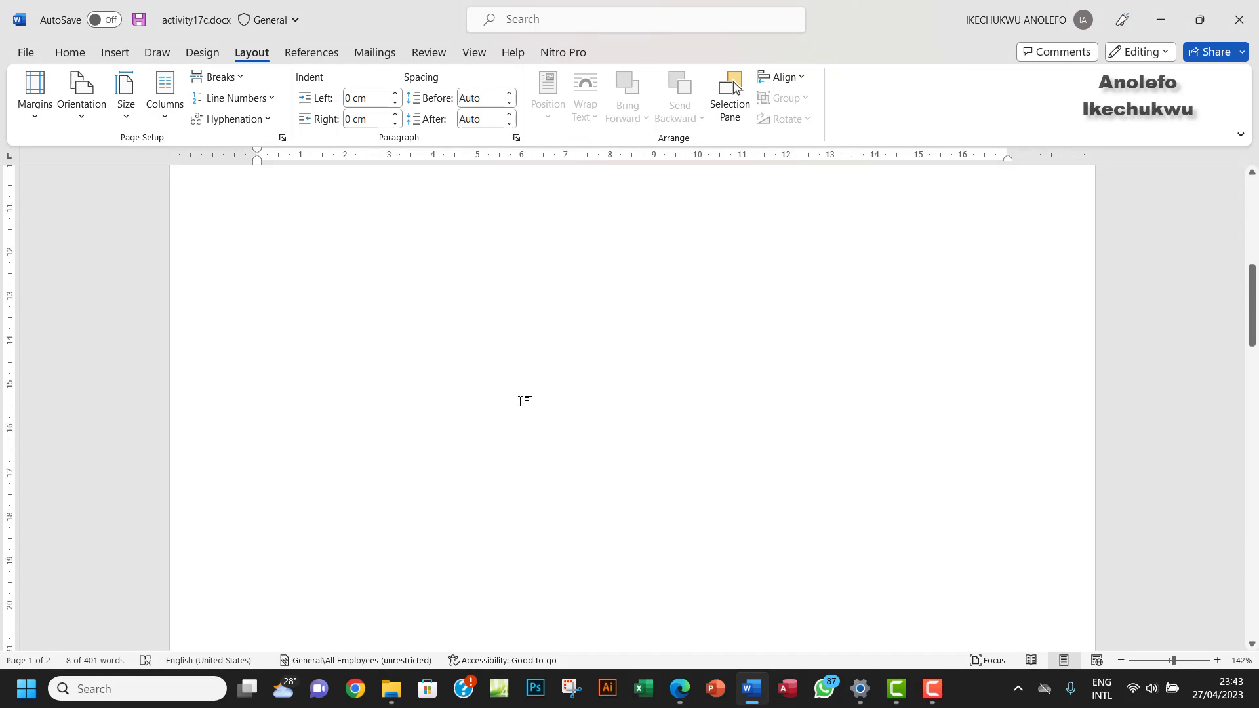
Reread the instructions and place the insertion point before 'Over' on page 2.
{"action": "left_click", "coordinate": [686, 701]}
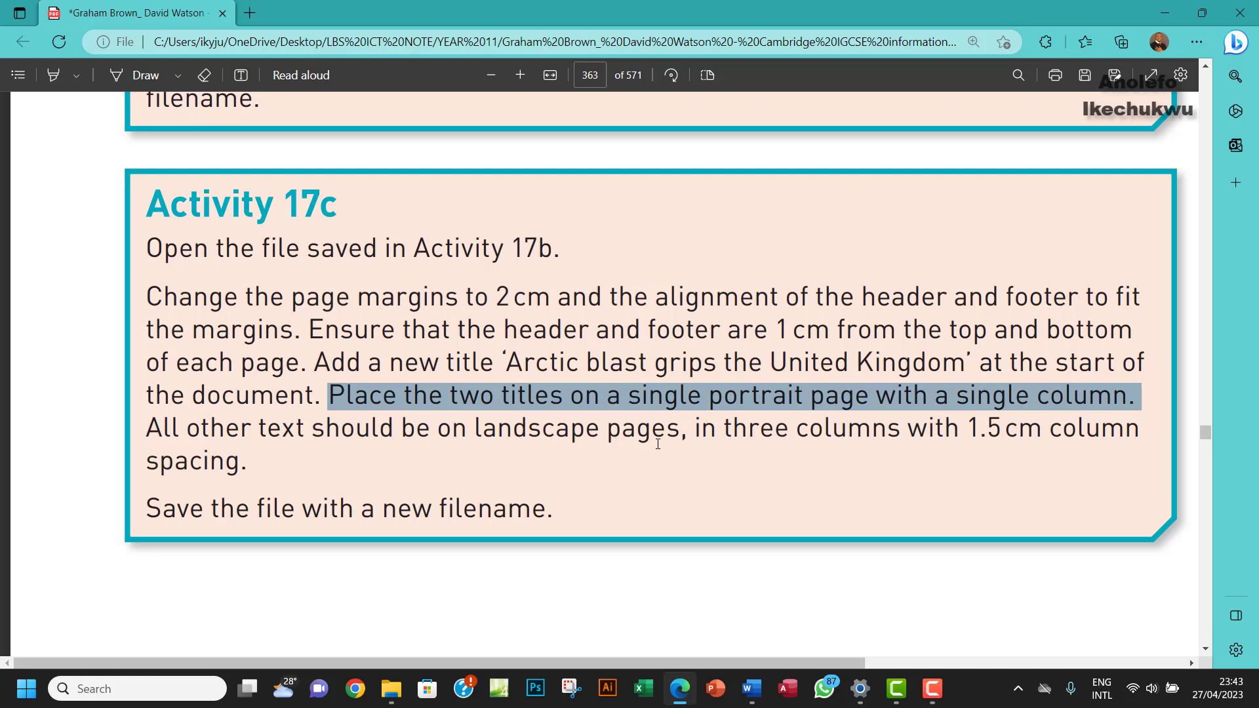
{"action": "left_click", "coordinate": [752, 689]}
{"action": "scroll", "coordinate": [468, 509], "scroll_direction": "up", "scroll_amount": 10}
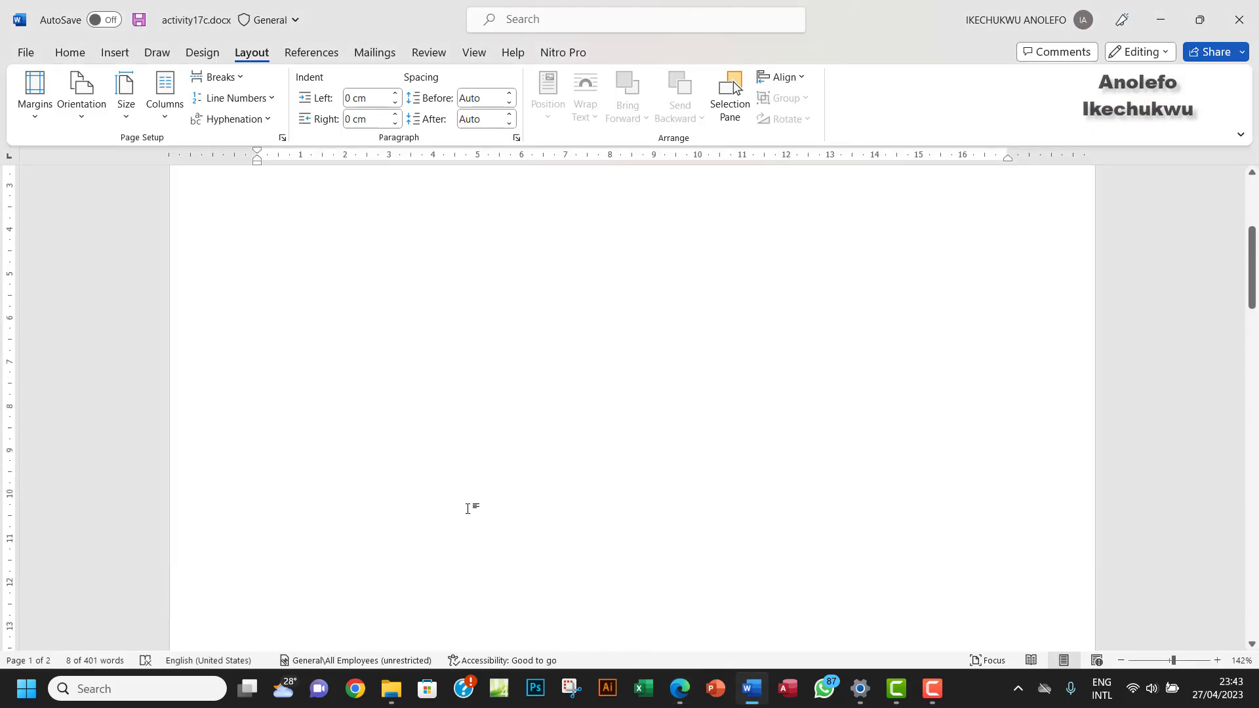
{"action": "left_click", "coordinate": [335, 285]}
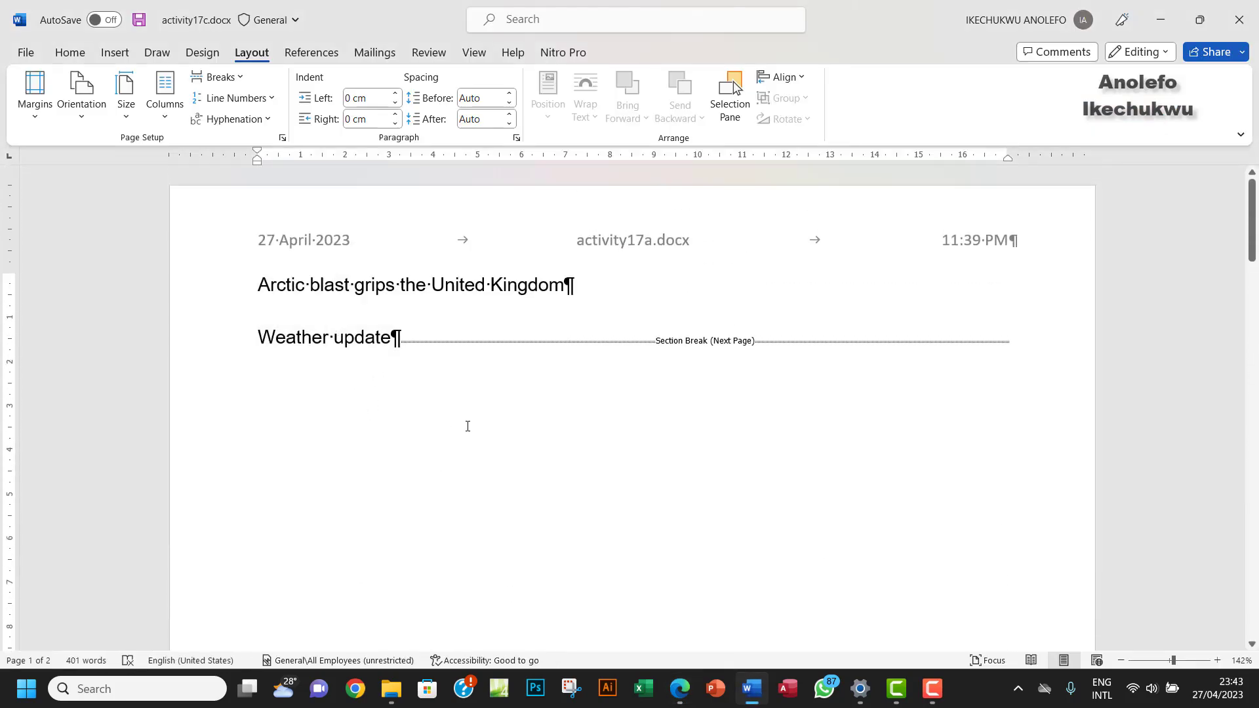
{"action": "scroll", "coordinate": [468, 427], "scroll_direction": "down", "scroll_amount": 5}
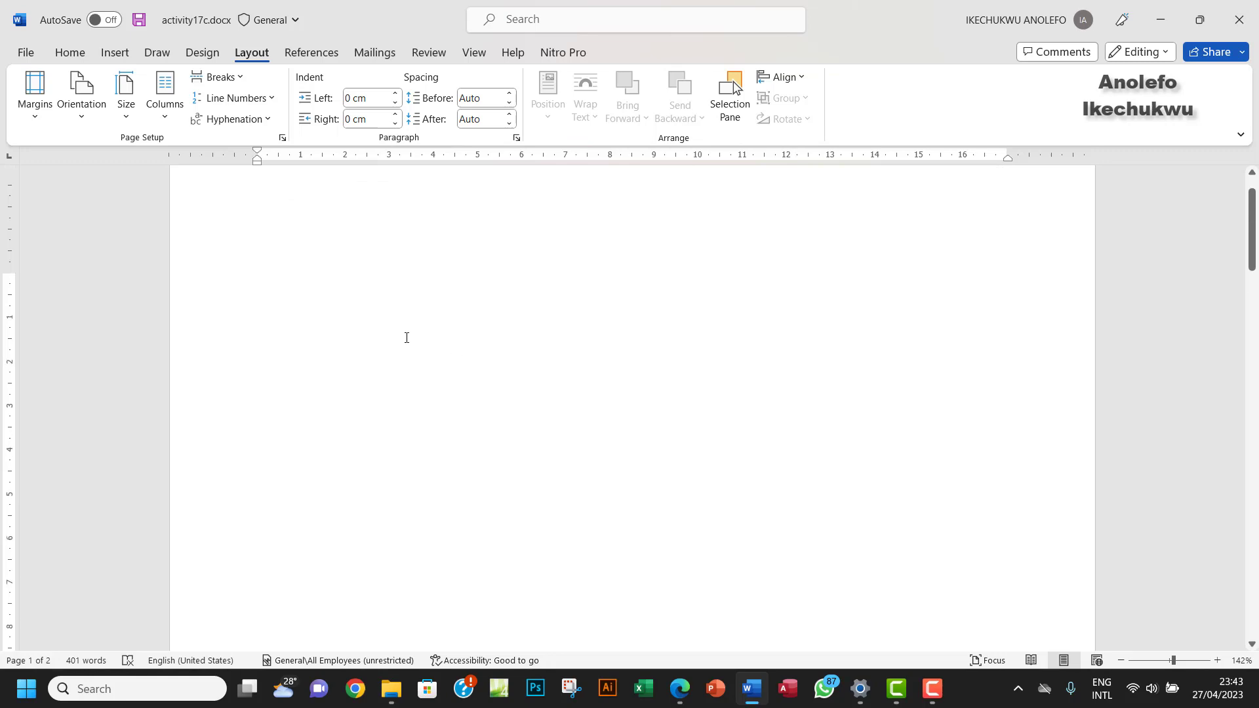
{"action": "scroll", "coordinate": [406, 337], "scroll_direction": "down", "scroll_amount": 12}
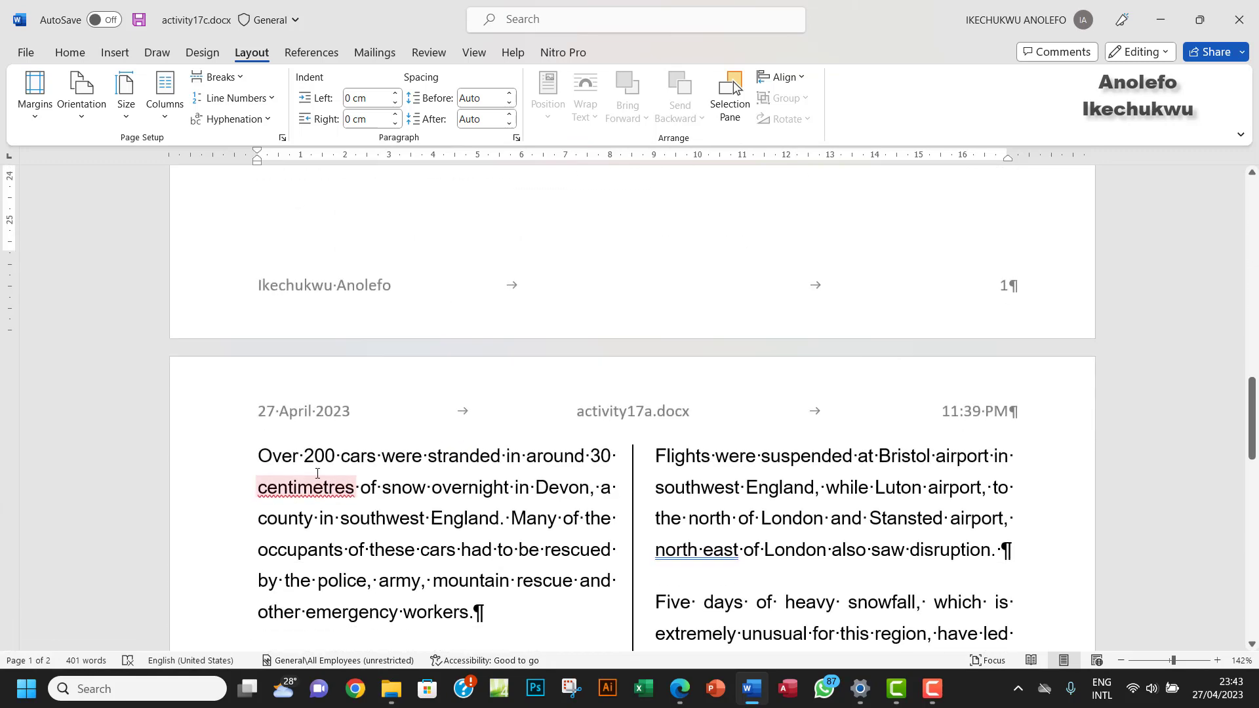
{"action": "left_click", "coordinate": [261, 459]}
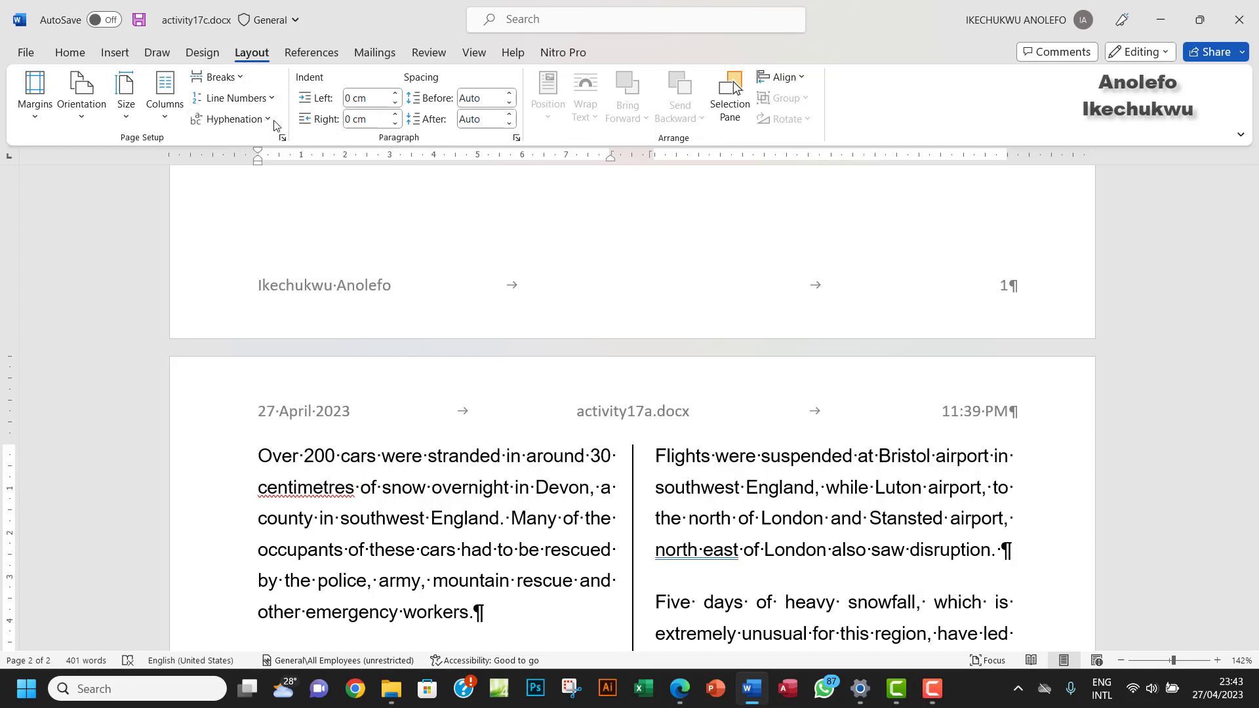
{"action": "left_click", "coordinate": [282, 138]}
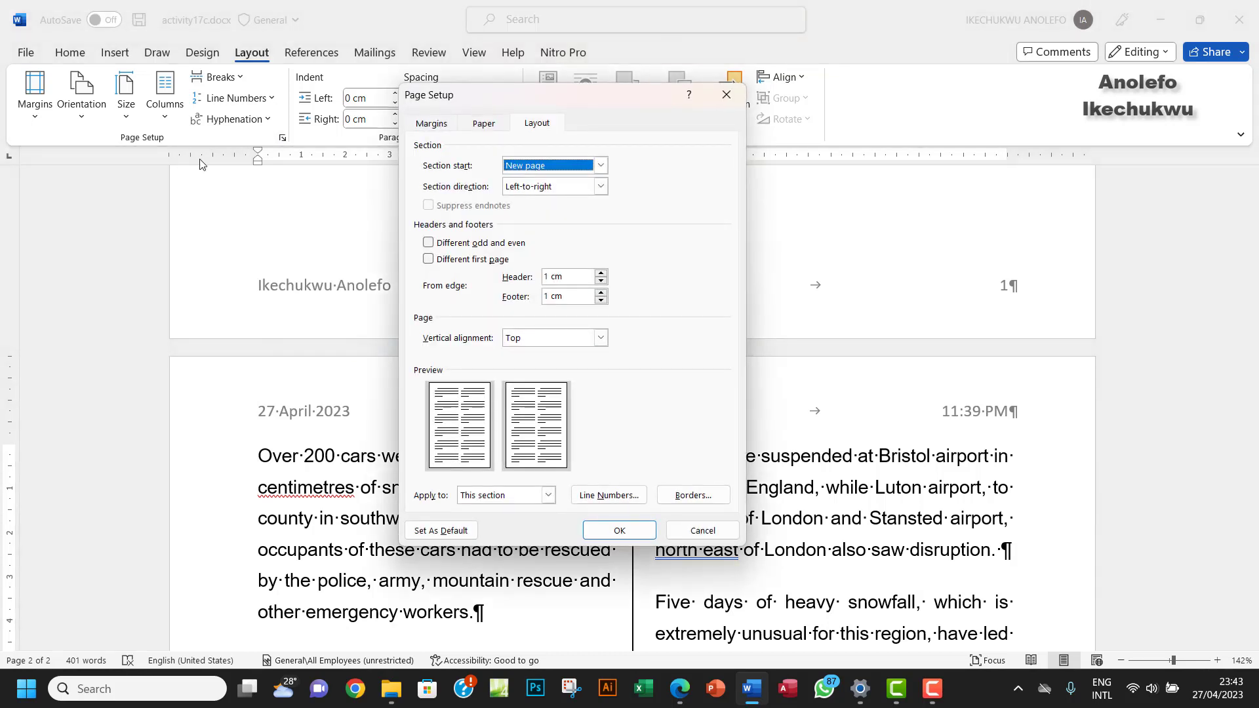
{"action": "left_click", "coordinate": [434, 126]}
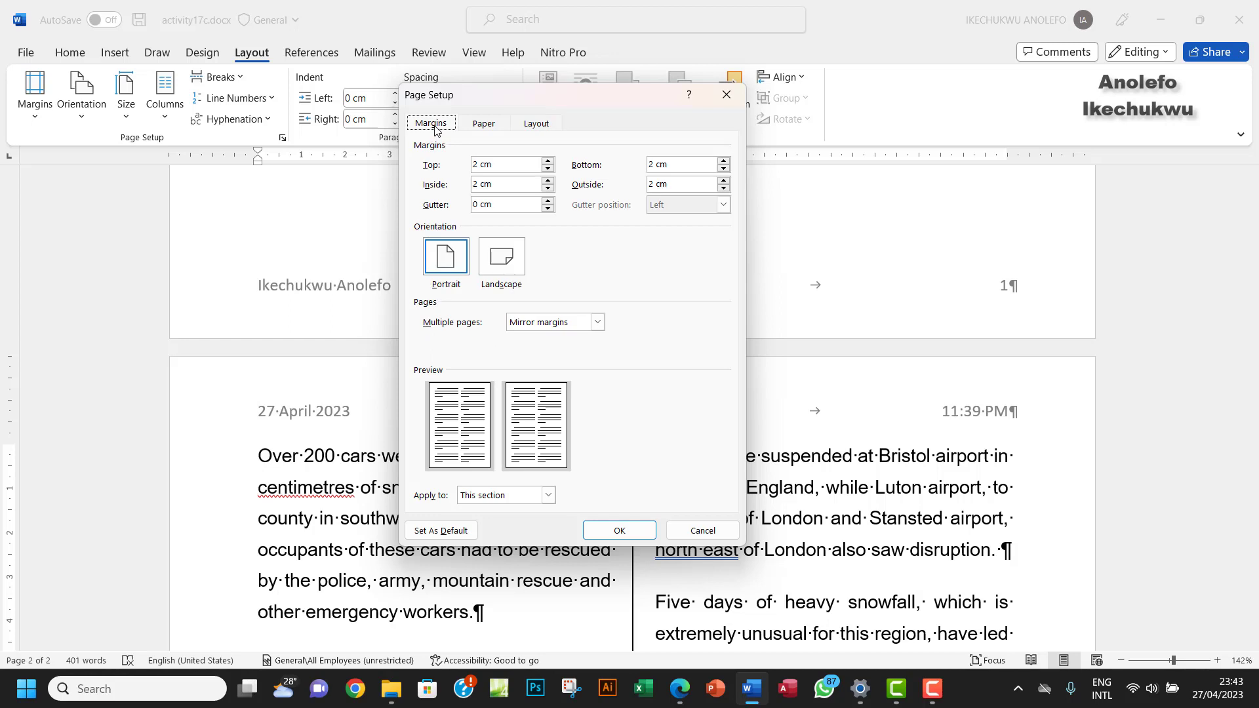
{"action": "left_click", "coordinate": [509, 269]}
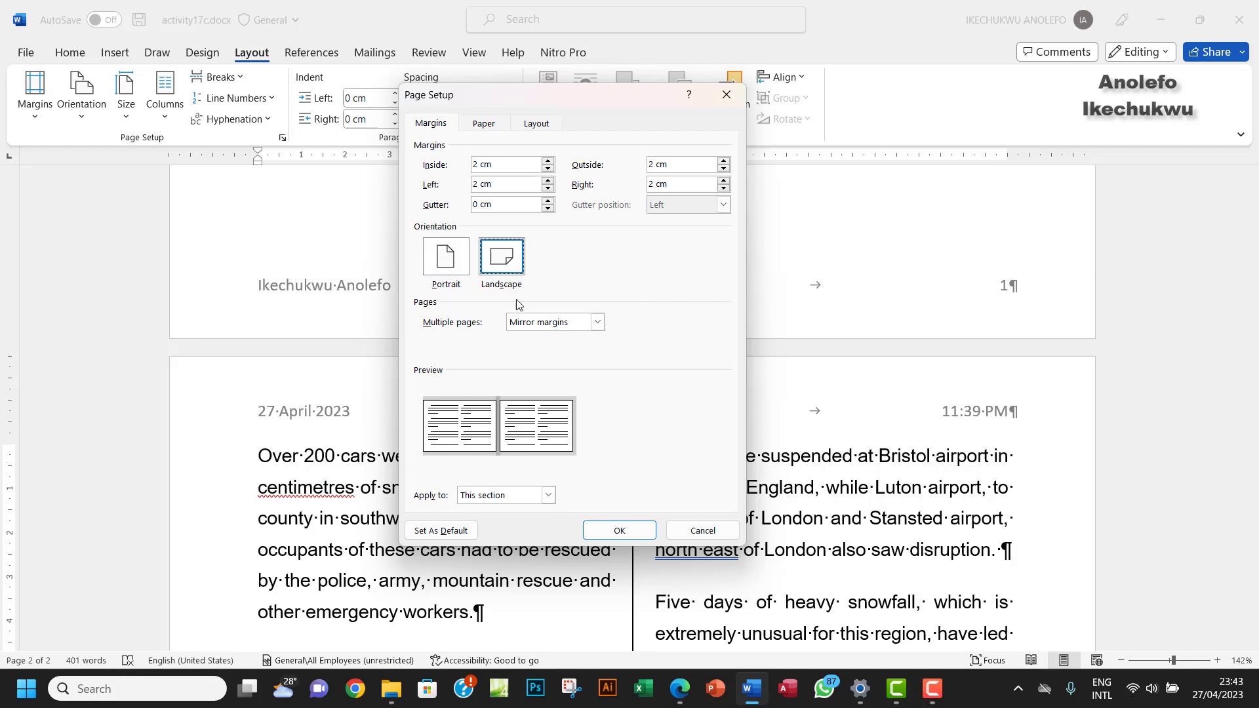
{"action": "left_click", "coordinate": [548, 496]}
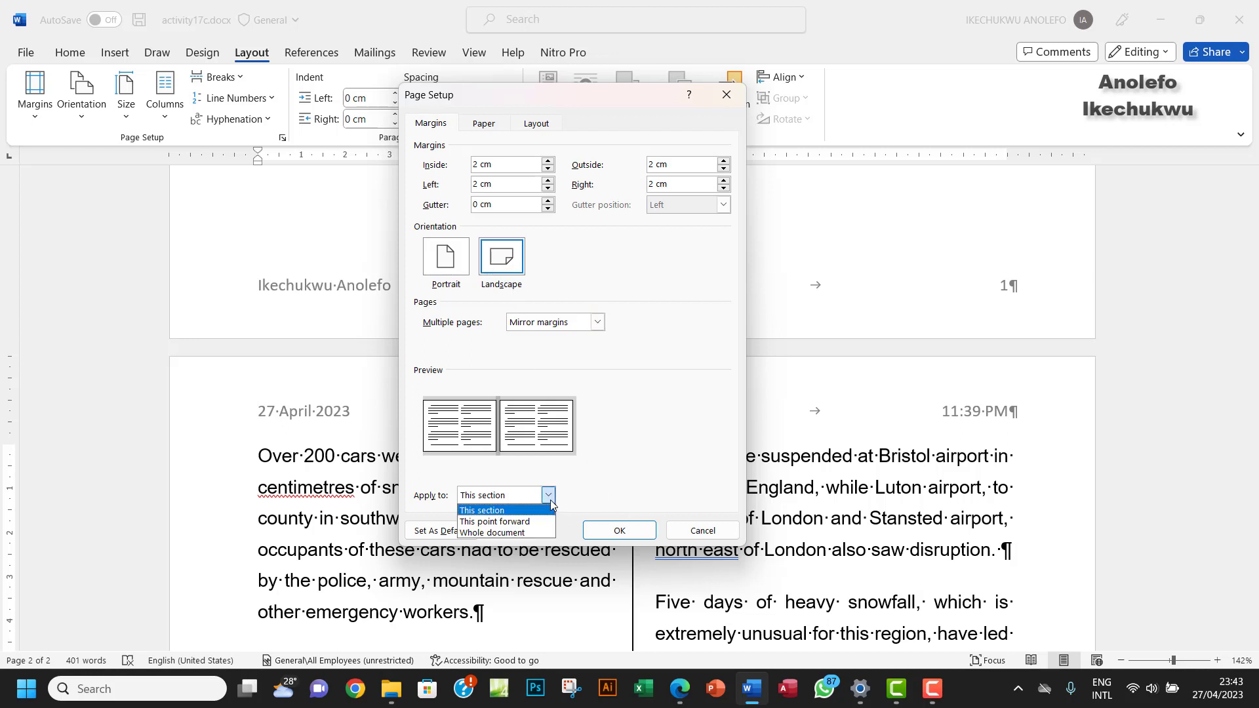
{"action": "left_click", "coordinate": [501, 523]}
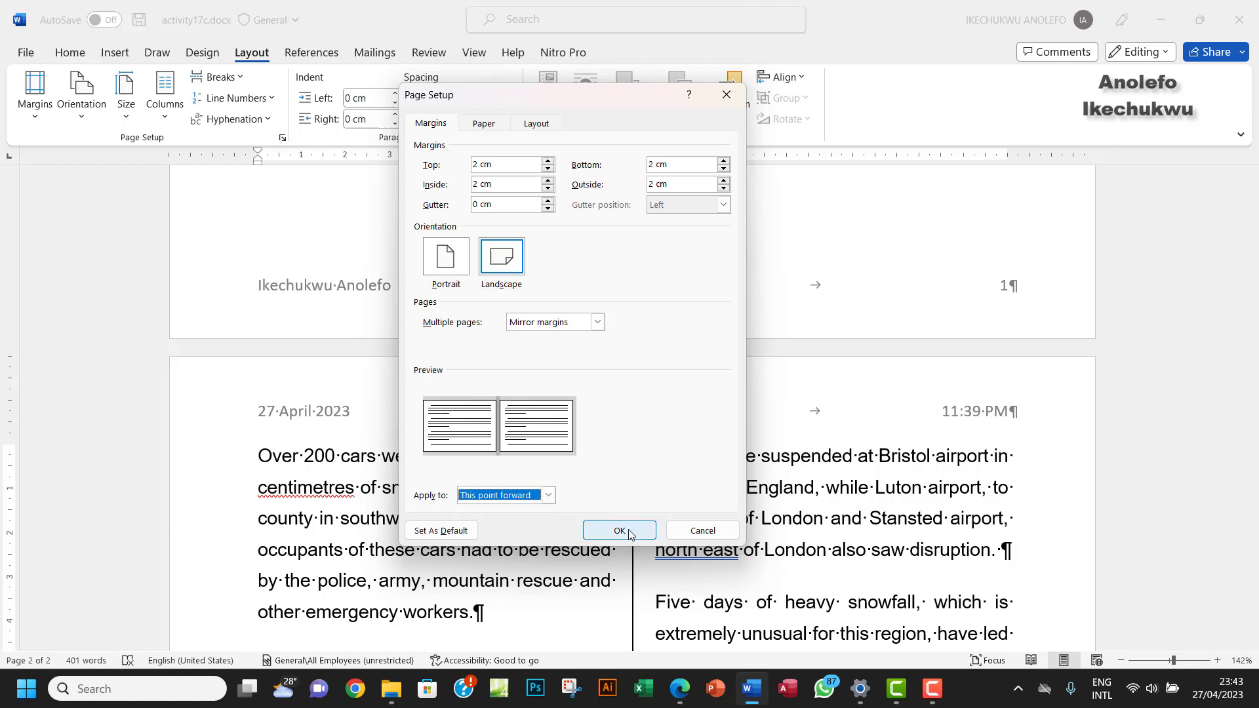
{"action": "left_click", "coordinate": [620, 531]}
{"action": "scroll", "coordinate": [605, 508], "scroll_direction": "down", "scroll_amount": 10}
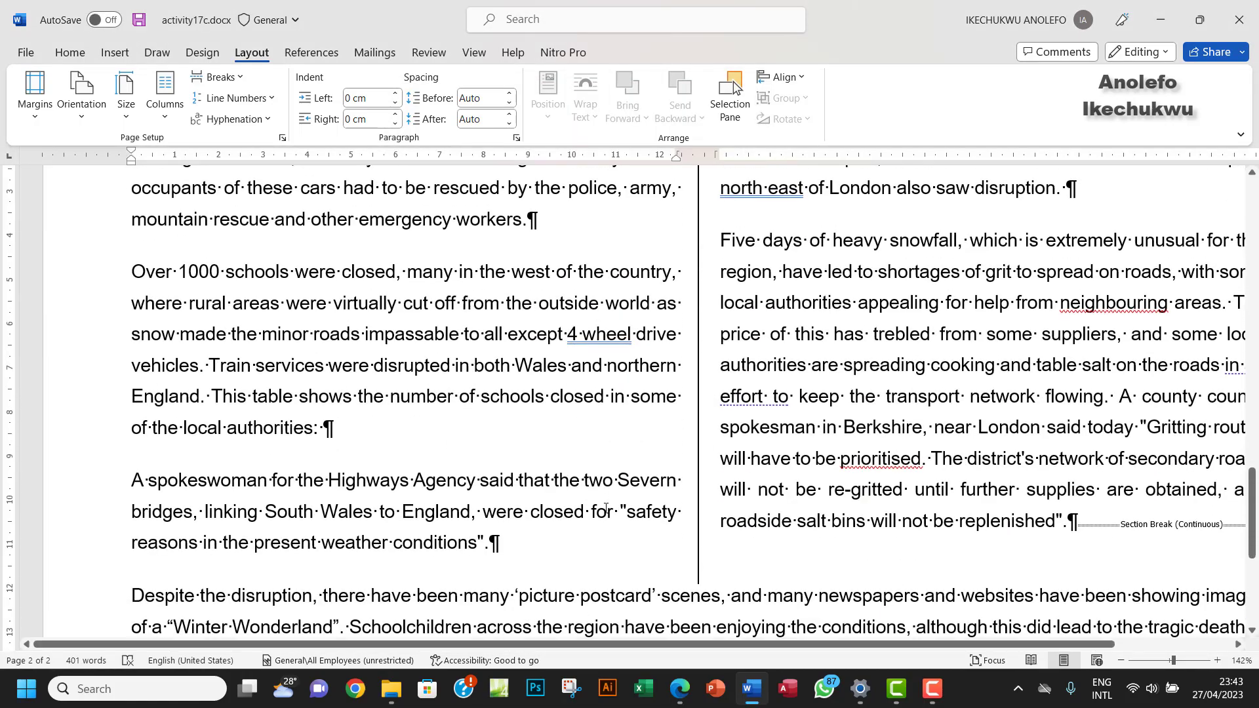
{"action": "scroll", "coordinate": [605, 508], "scroll_direction": "up", "scroll_amount": 15}
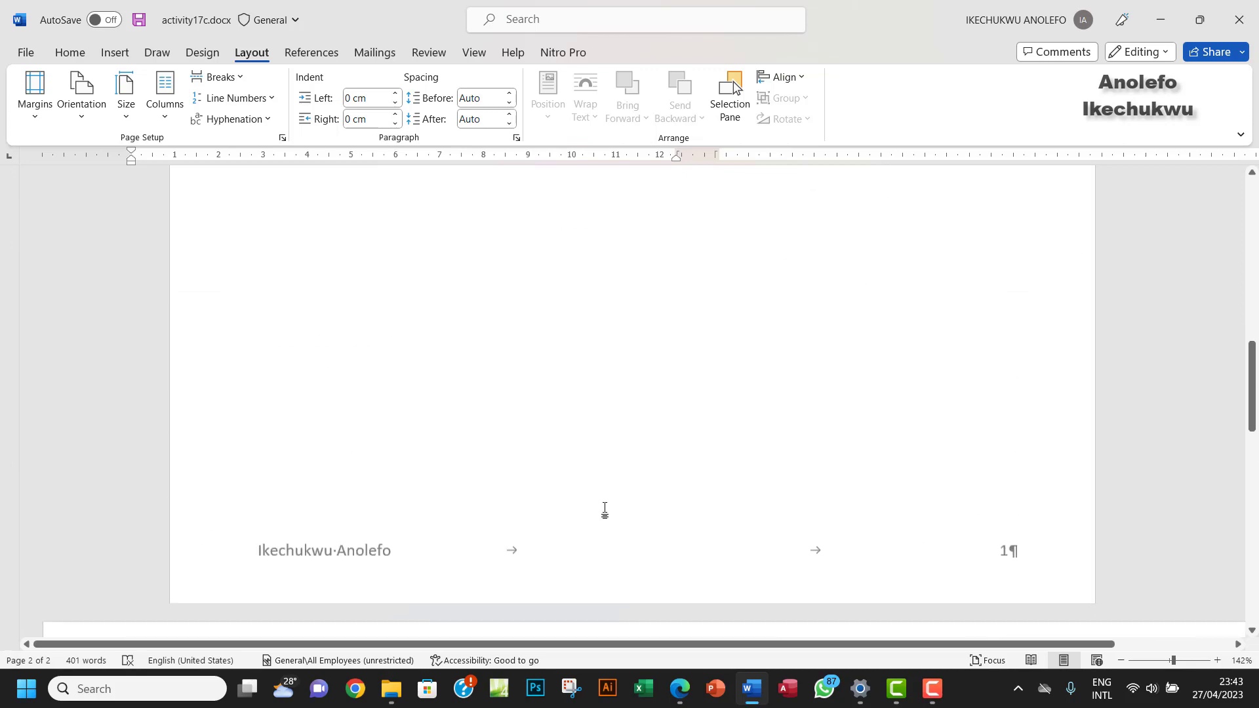
{"action": "scroll", "coordinate": [605, 508], "scroll_direction": "up", "scroll_amount": 2}
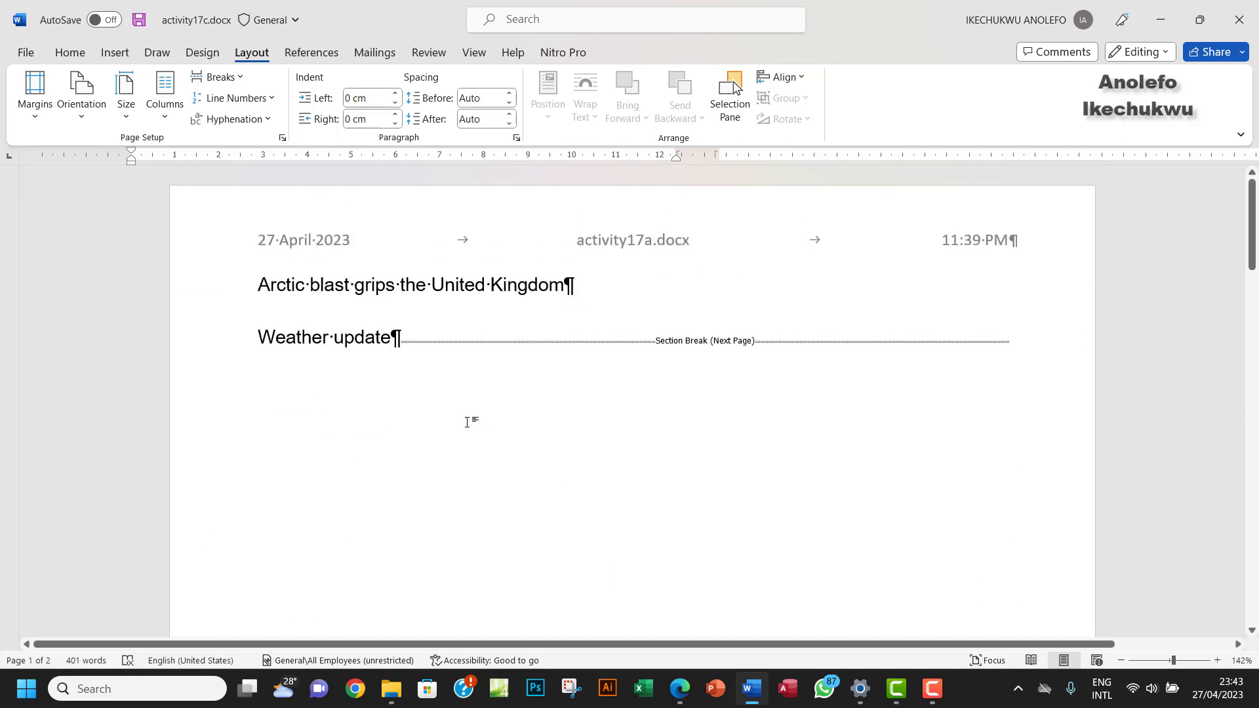
{"action": "scroll", "coordinate": [466, 422], "scroll_direction": "down", "scroll_amount": 10}
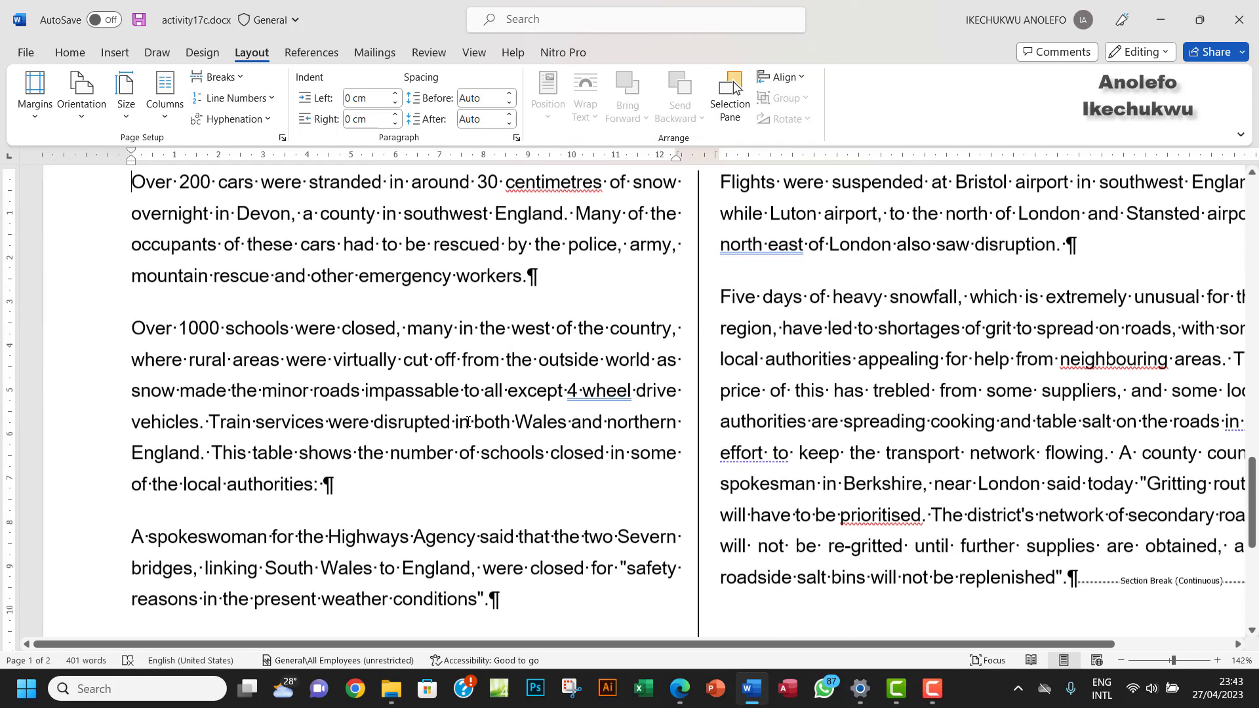
{"action": "scroll", "coordinate": [467, 422], "scroll_direction": "up", "scroll_amount": 3}
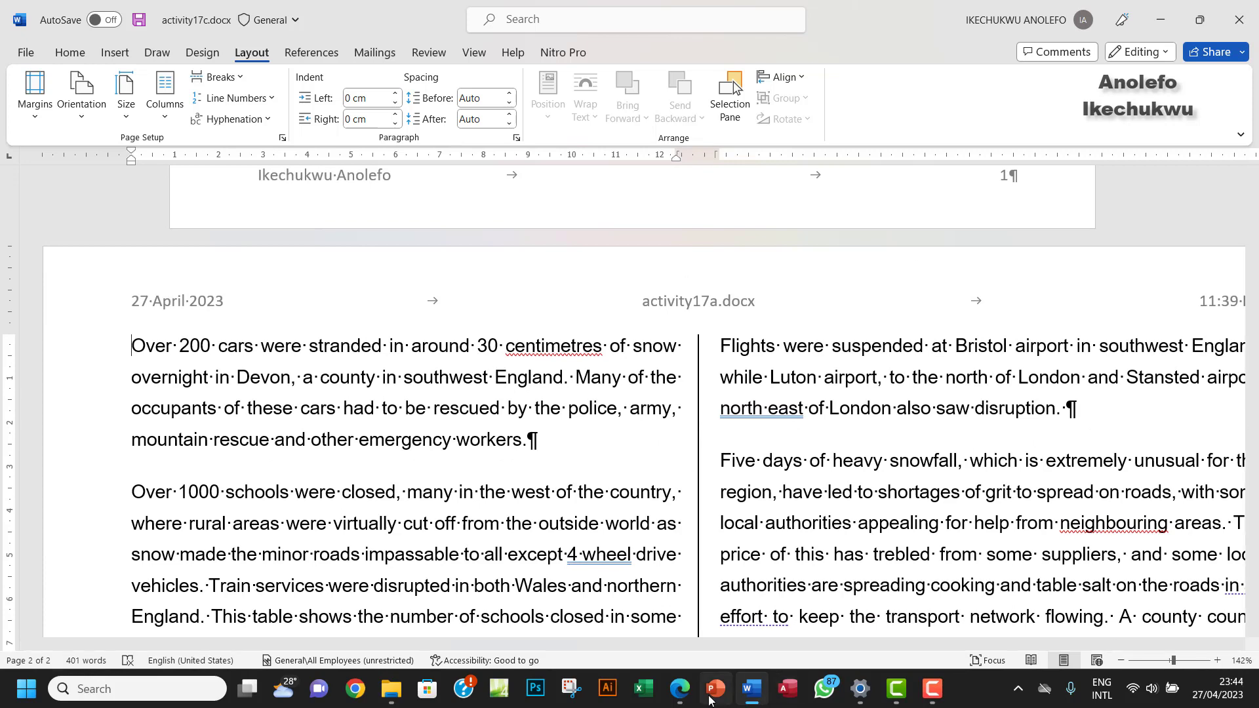
Highlight the landscape and three-column, 1.5 cm spacing requirements in the PDF, then select all Word body text.
{"action": "left_click", "coordinate": [679, 689]}
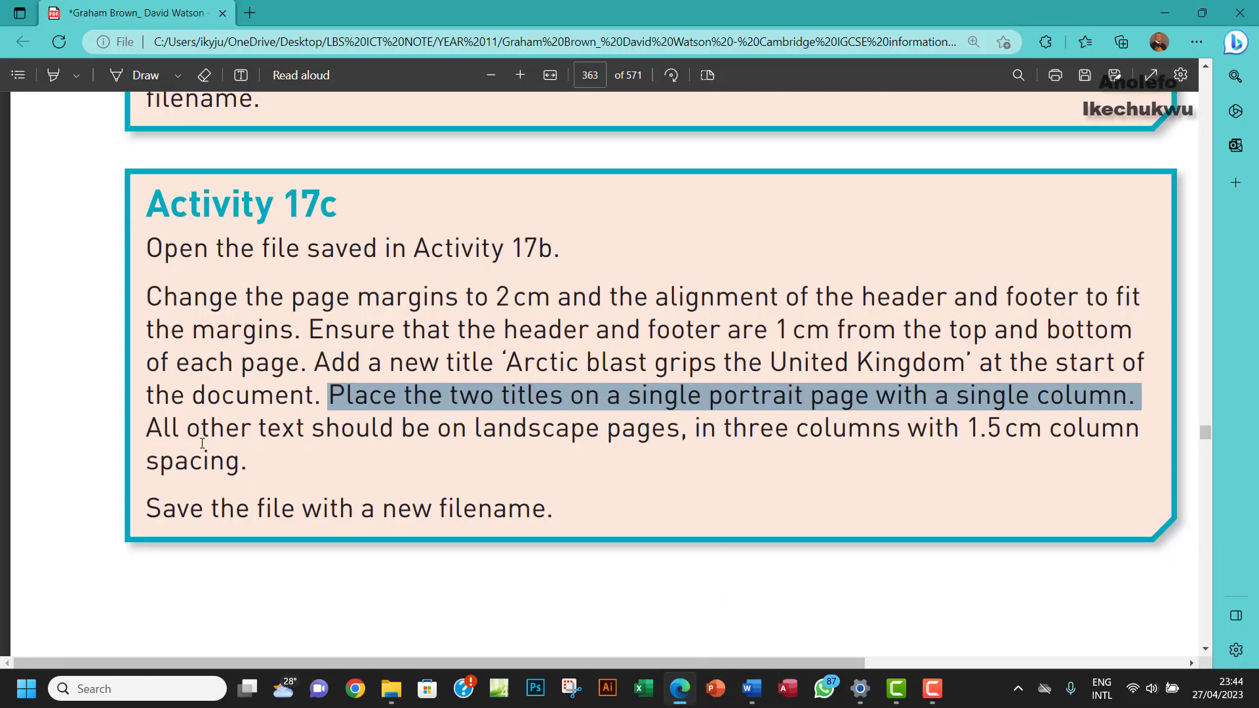
{"action": "left_click_drag", "start_coordinate": [165, 434], "coordinate": [680, 451]}
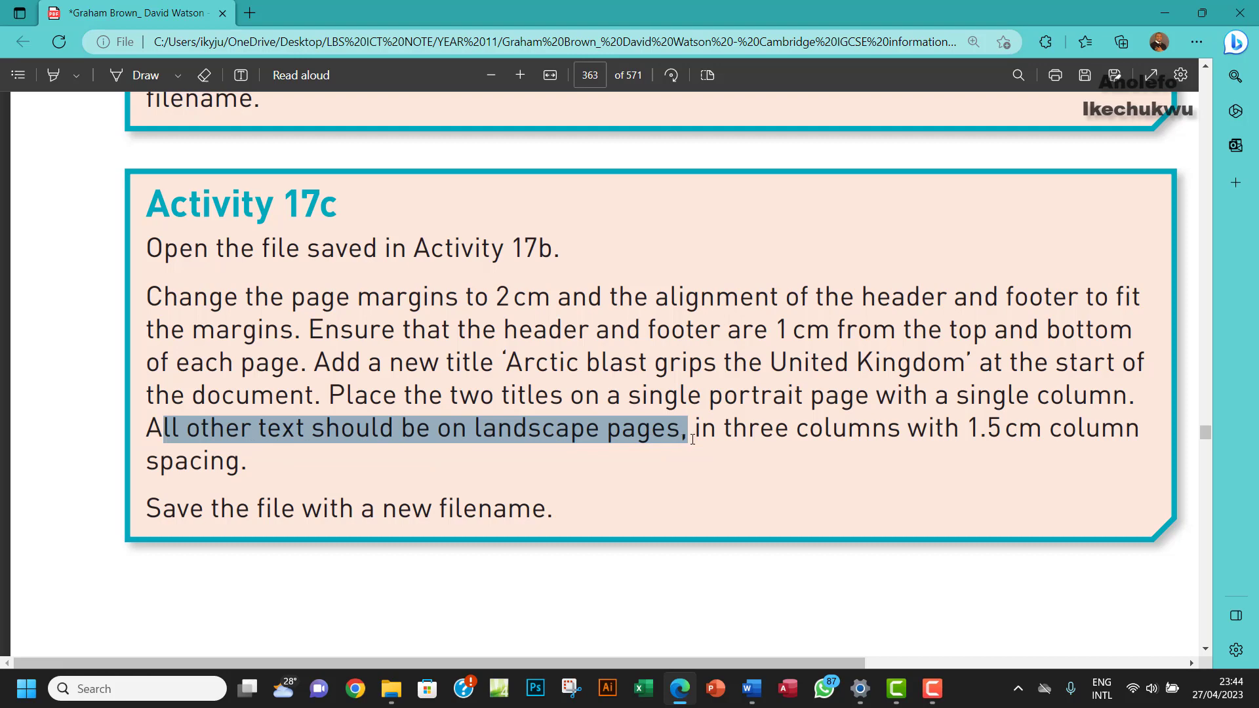
{"action": "left_click_drag", "start_coordinate": [702, 435], "coordinate": [1083, 435]}
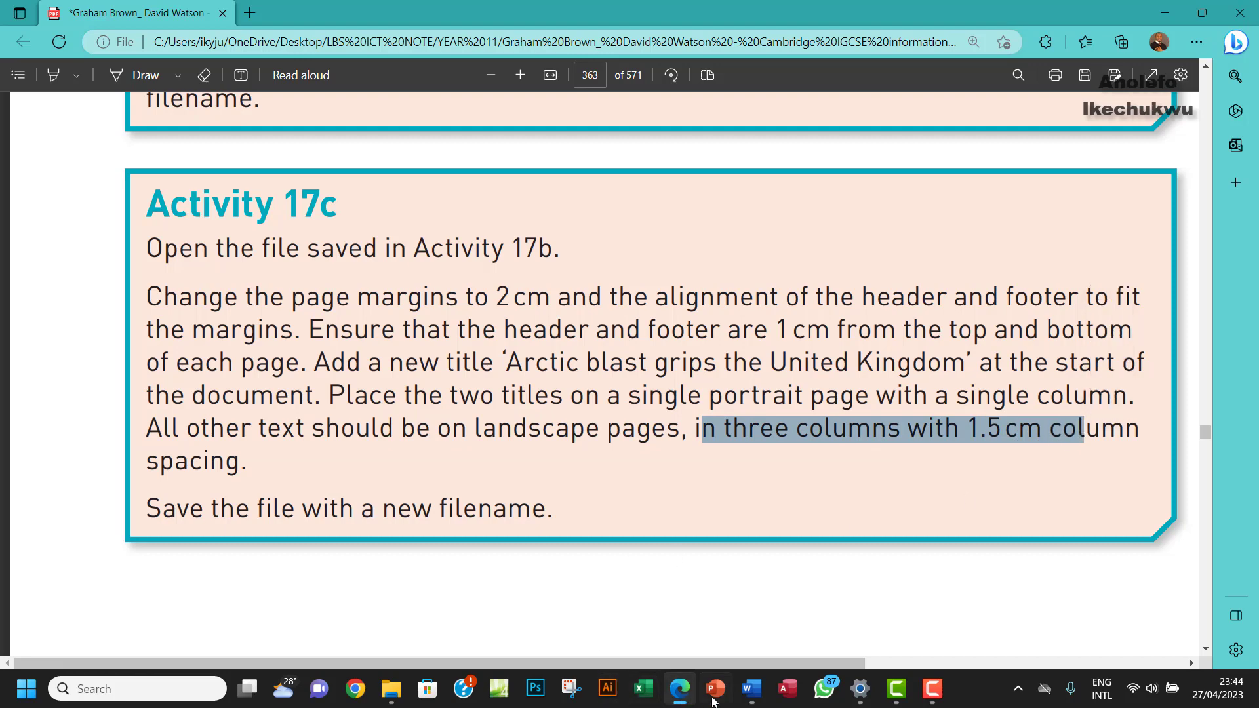
{"action": "left_click", "coordinate": [752, 688]}
{"action": "left_click_drag", "start_coordinate": [133, 345], "coordinate": [896, 671]}
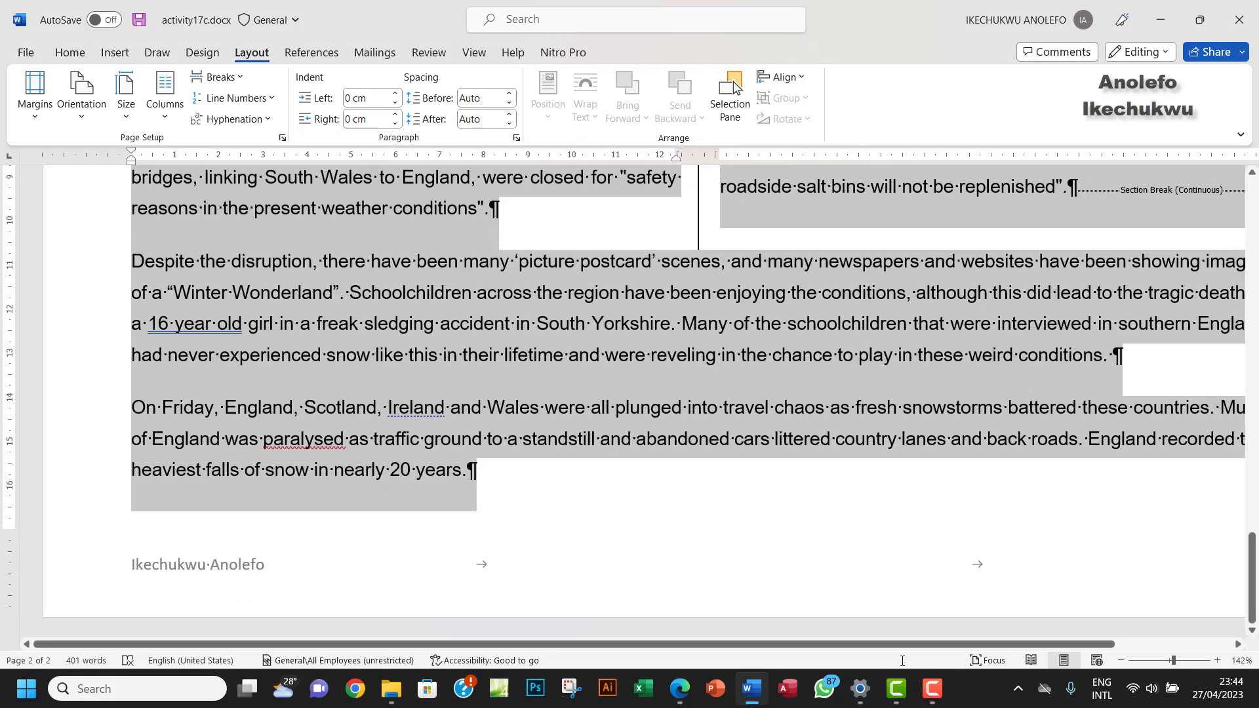
Format the selected body text as three columns with 1.5 cm spacing and no line between.
{"action": "left_click", "coordinate": [168, 119]}
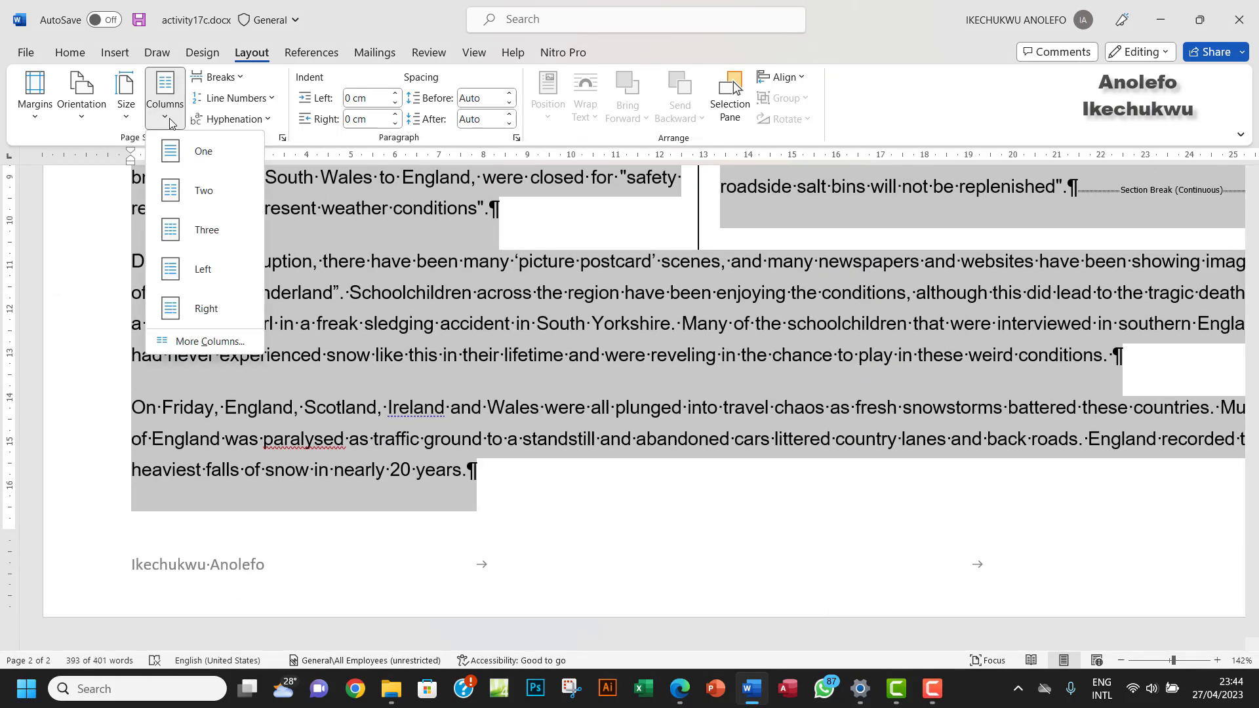
{"action": "left_click", "coordinate": [211, 343]}
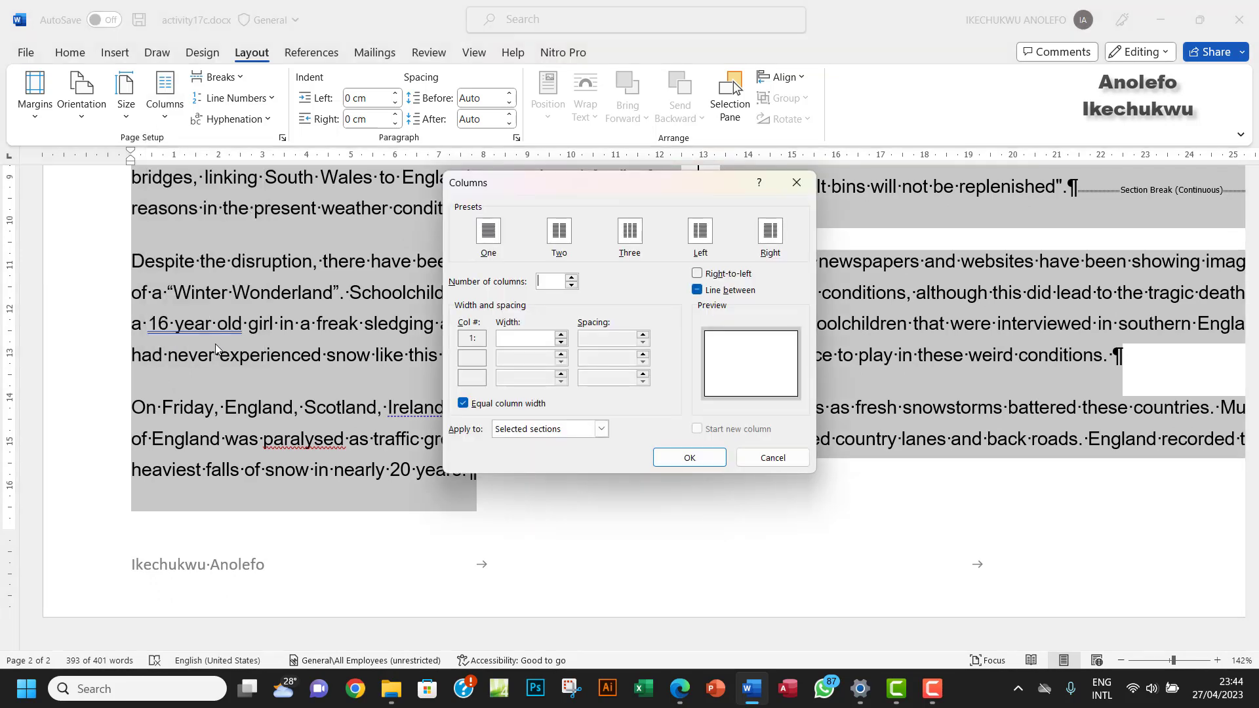
{"action": "left_click", "coordinate": [630, 236]}
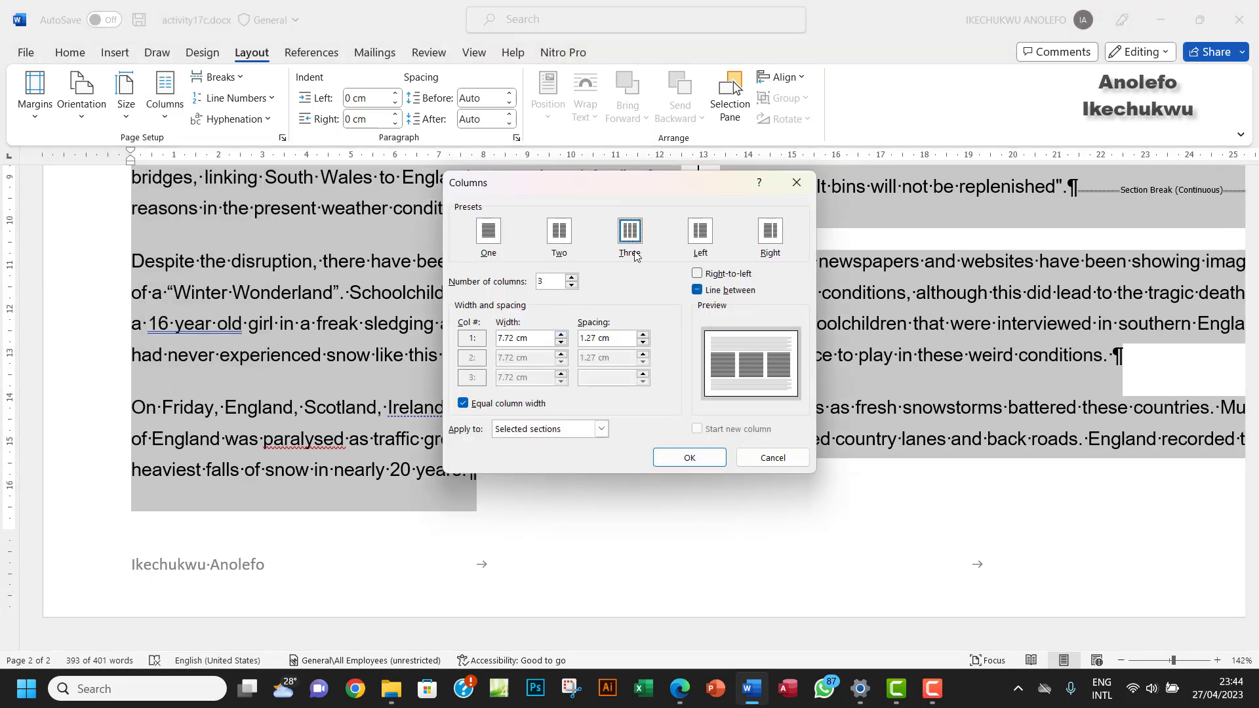
{"action": "left_click", "coordinate": [643, 334]}
{"action": "left_click", "coordinate": [643, 334]}
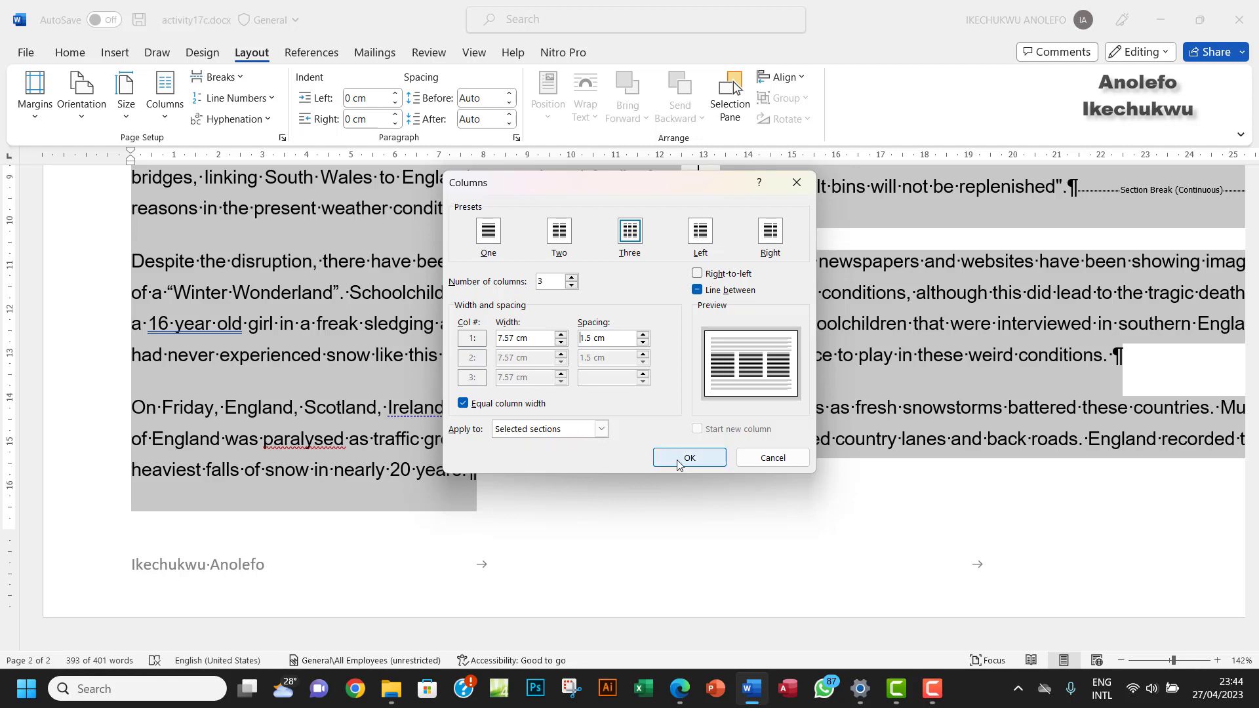
{"action": "left_click", "coordinate": [698, 291]}
{"action": "left_click", "coordinate": [699, 291]}
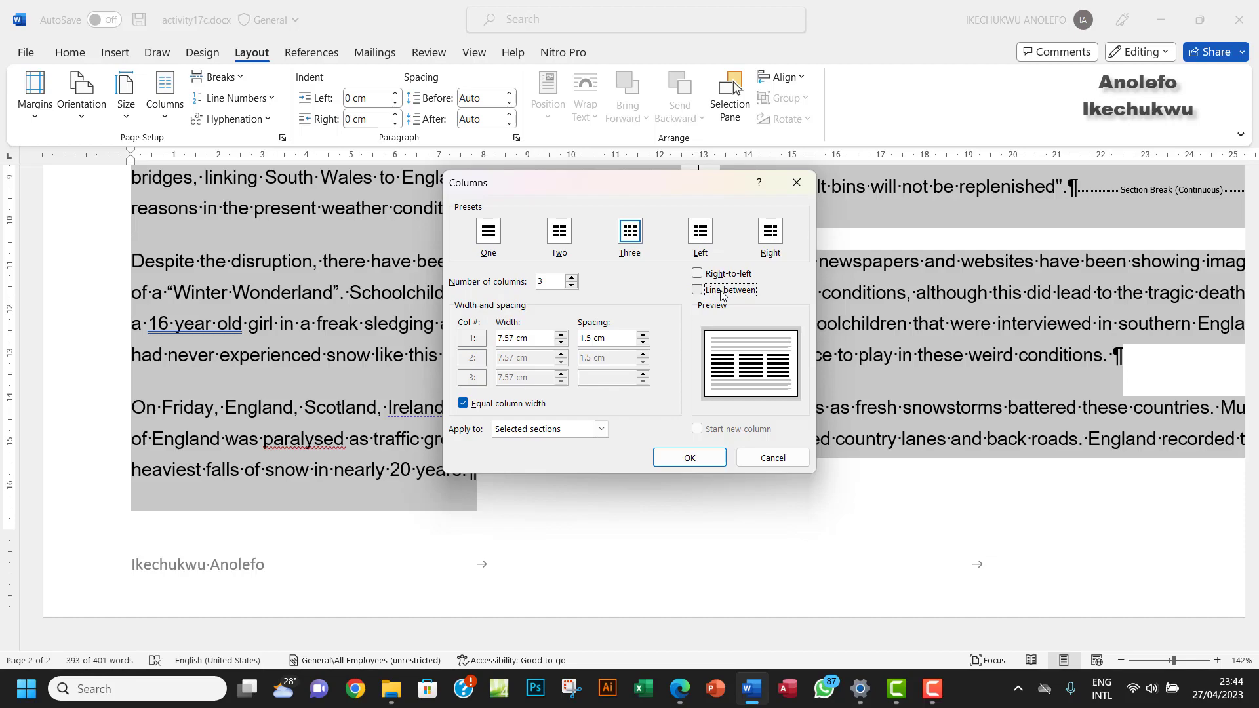
{"action": "left_click", "coordinate": [696, 459]}
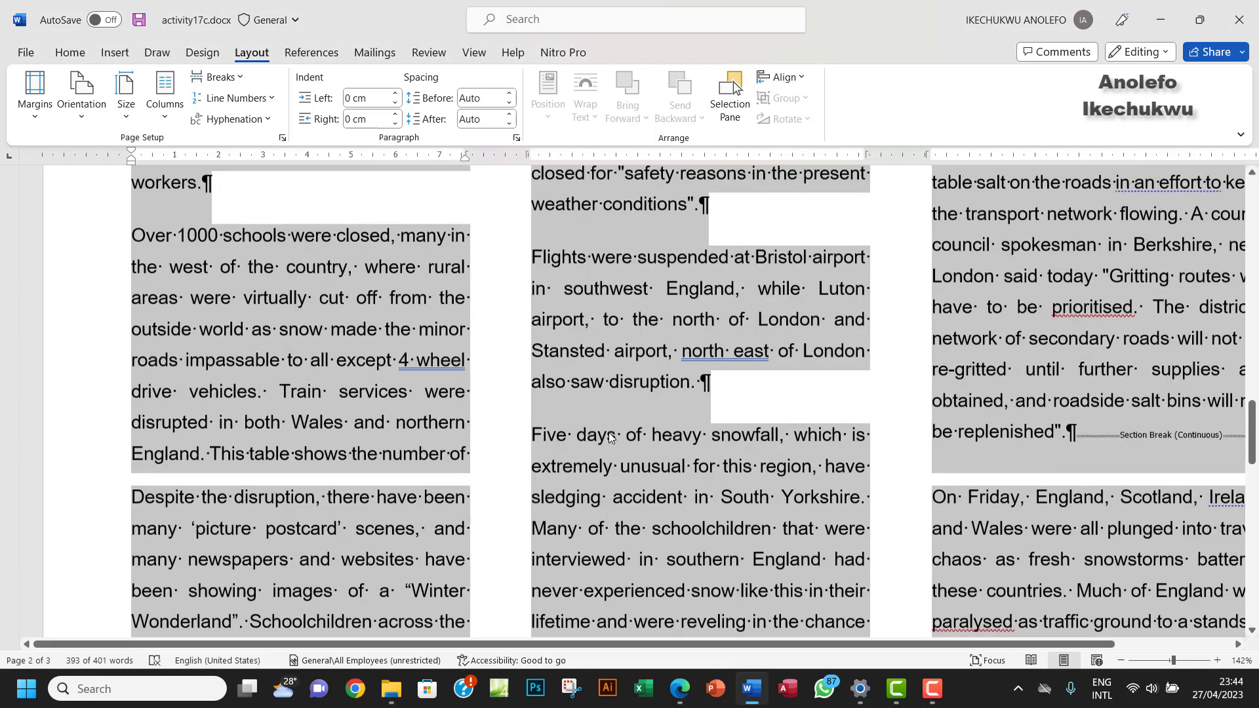
Delete the continuous section break that splits the three-column body text.
{"action": "scroll", "coordinate": [608, 431], "scroll_direction": "up", "scroll_amount": 5}
{"action": "left_click", "coordinate": [695, 484]}
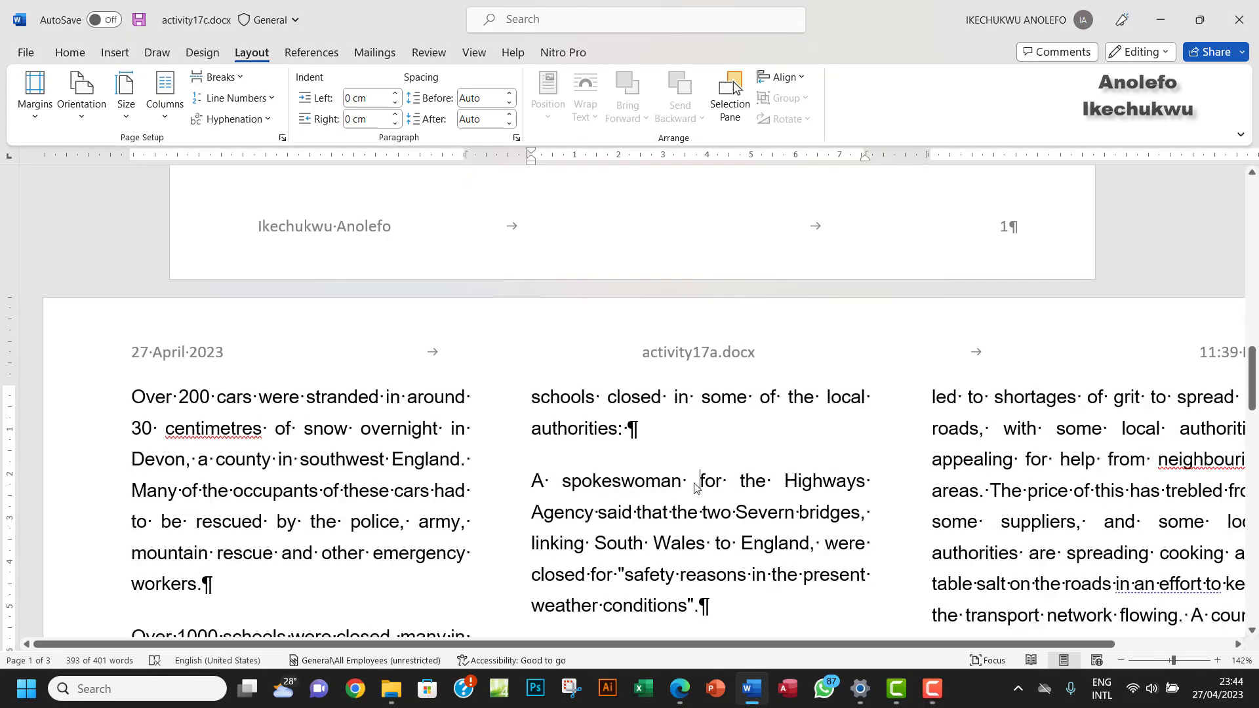
{"action": "scroll", "coordinate": [695, 483], "scroll_direction": "down", "scroll_amount": 3}
{"action": "scroll", "coordinate": [695, 484], "scroll_direction": "down", "scroll_amount": 3}
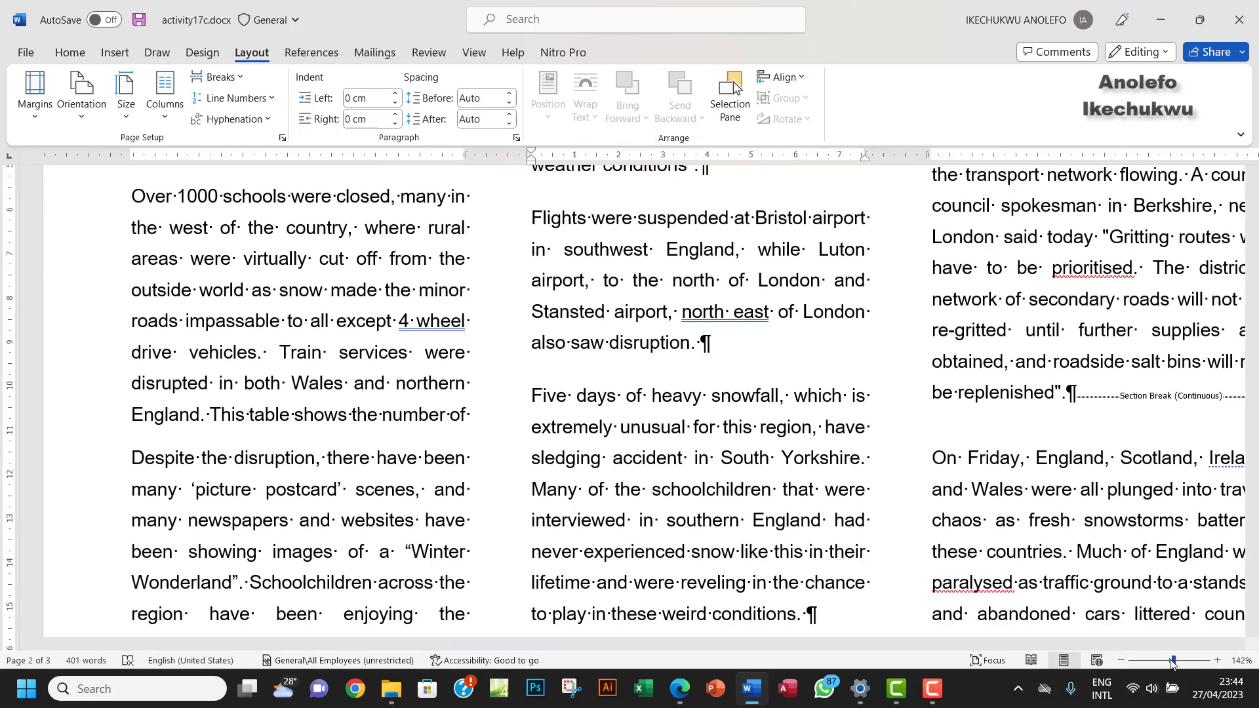
{"action": "scroll", "coordinate": [720, 526], "scroll_direction": "down", "scroll_amount": 4}
{"action": "scroll", "coordinate": [720, 527], "scroll_direction": "up", "scroll_amount": 2}
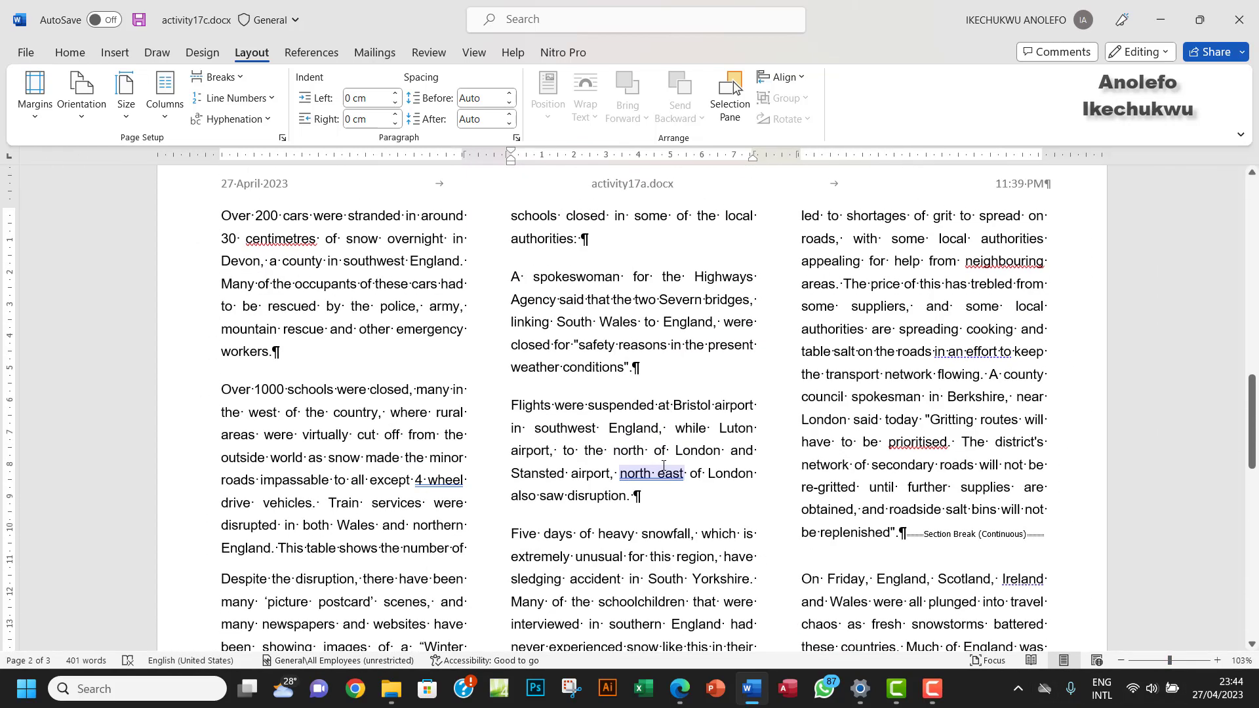
{"action": "scroll", "coordinate": [663, 465], "scroll_direction": "down", "scroll_amount": 6}
{"action": "scroll", "coordinate": [663, 471], "scroll_direction": "up", "scroll_amount": 2}
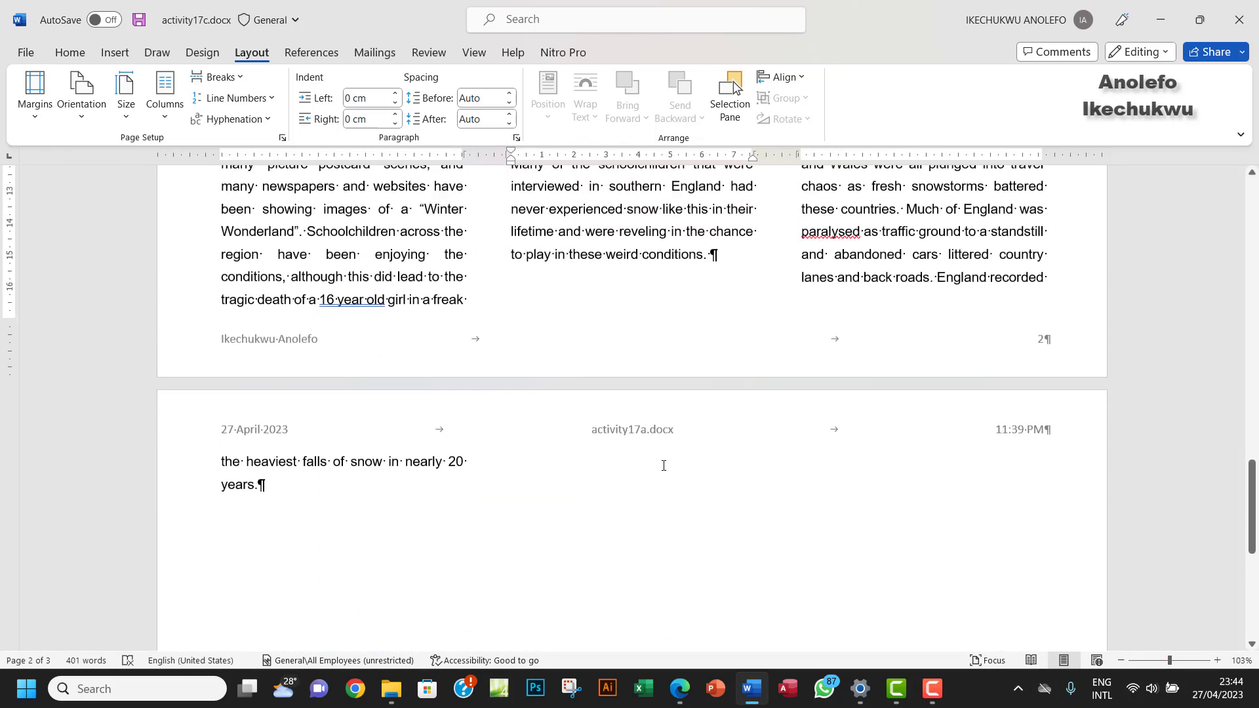
{"action": "scroll", "coordinate": [663, 470], "scroll_direction": "up", "scroll_amount": 1}
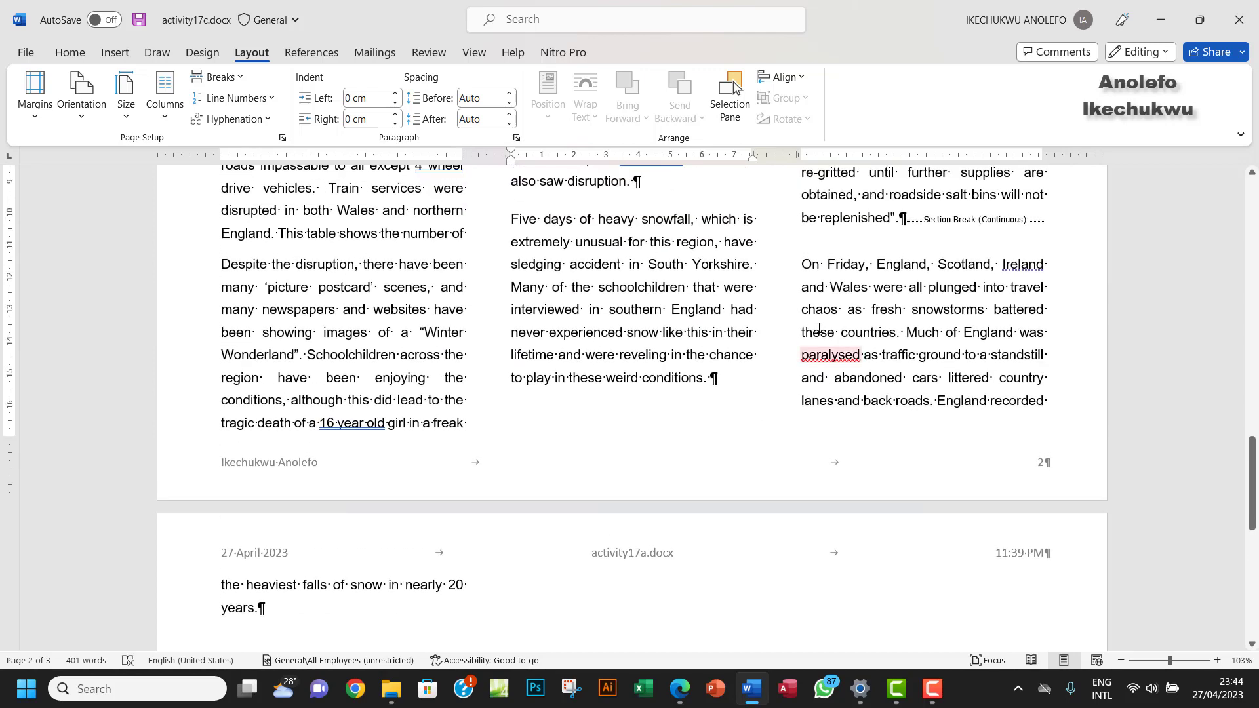
{"action": "left_click", "coordinate": [906, 219]}
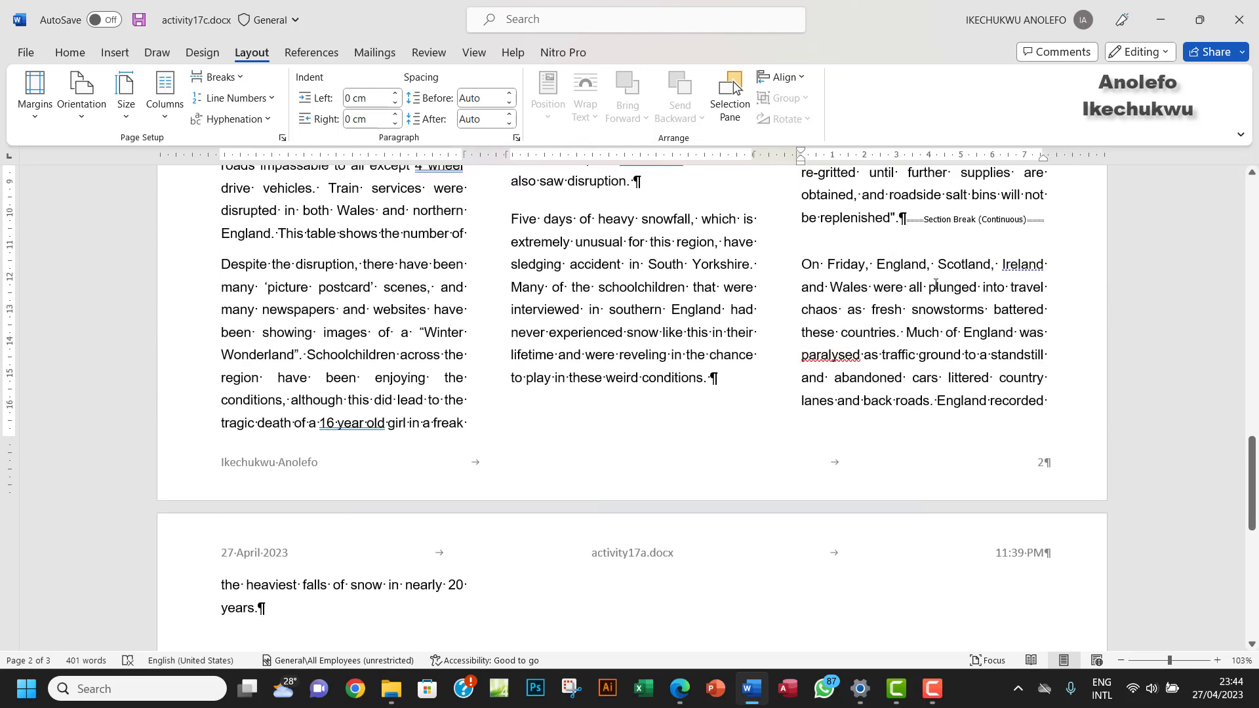
{"action": "key", "text": "Delete"}
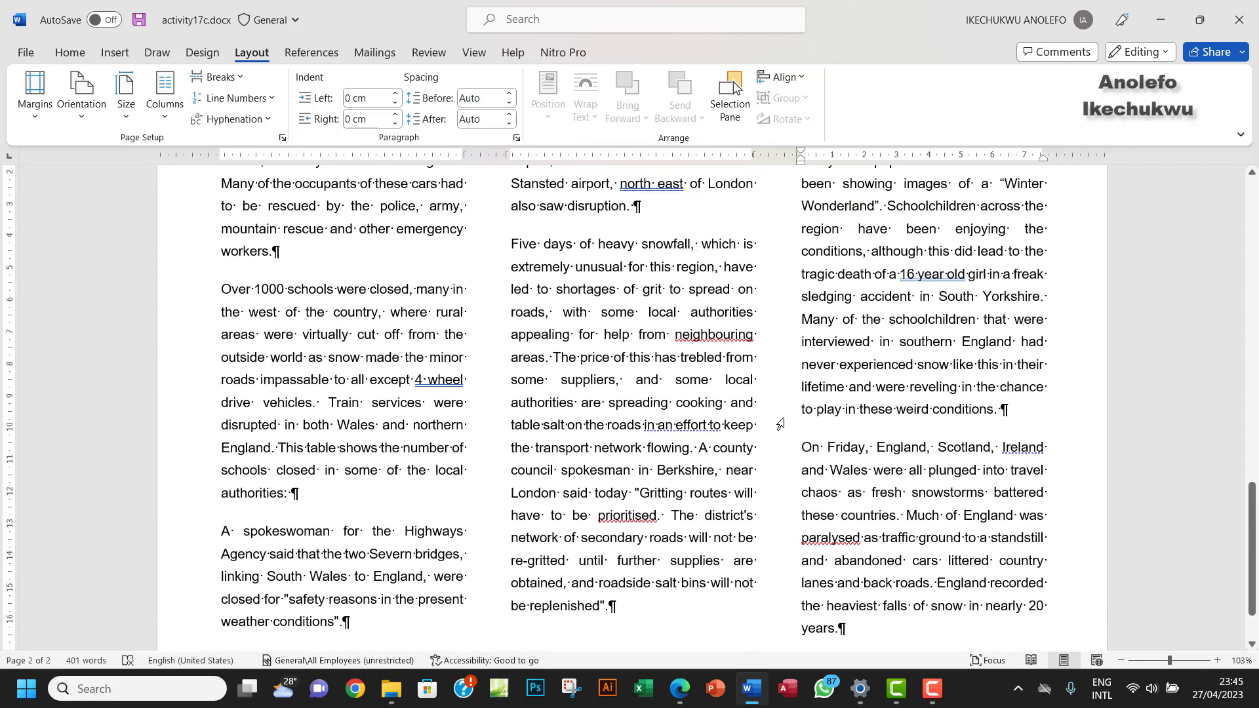
Check the landscape three-column layout against the Activity 17c instructions and save activity17c.docx.
{"action": "scroll", "coordinate": [781, 423], "scroll_direction": "up", "scroll_amount": 15}
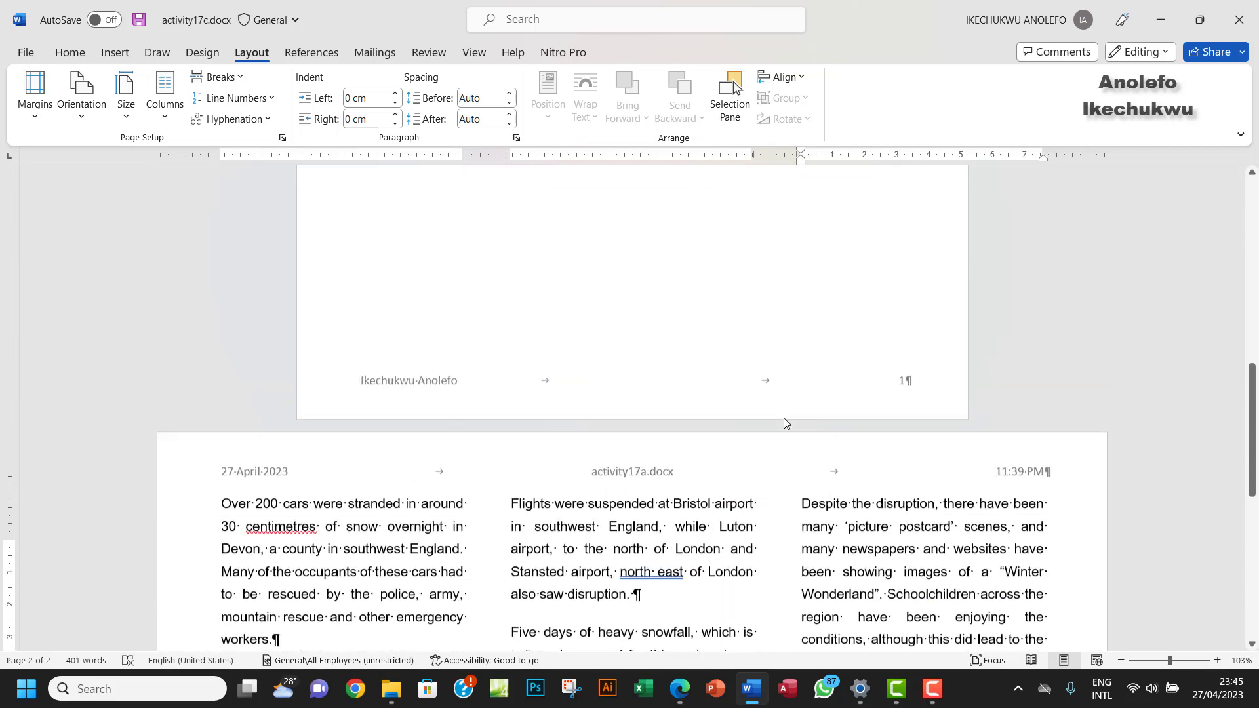
{"action": "scroll", "coordinate": [784, 417], "scroll_direction": "up", "scroll_amount": 5}
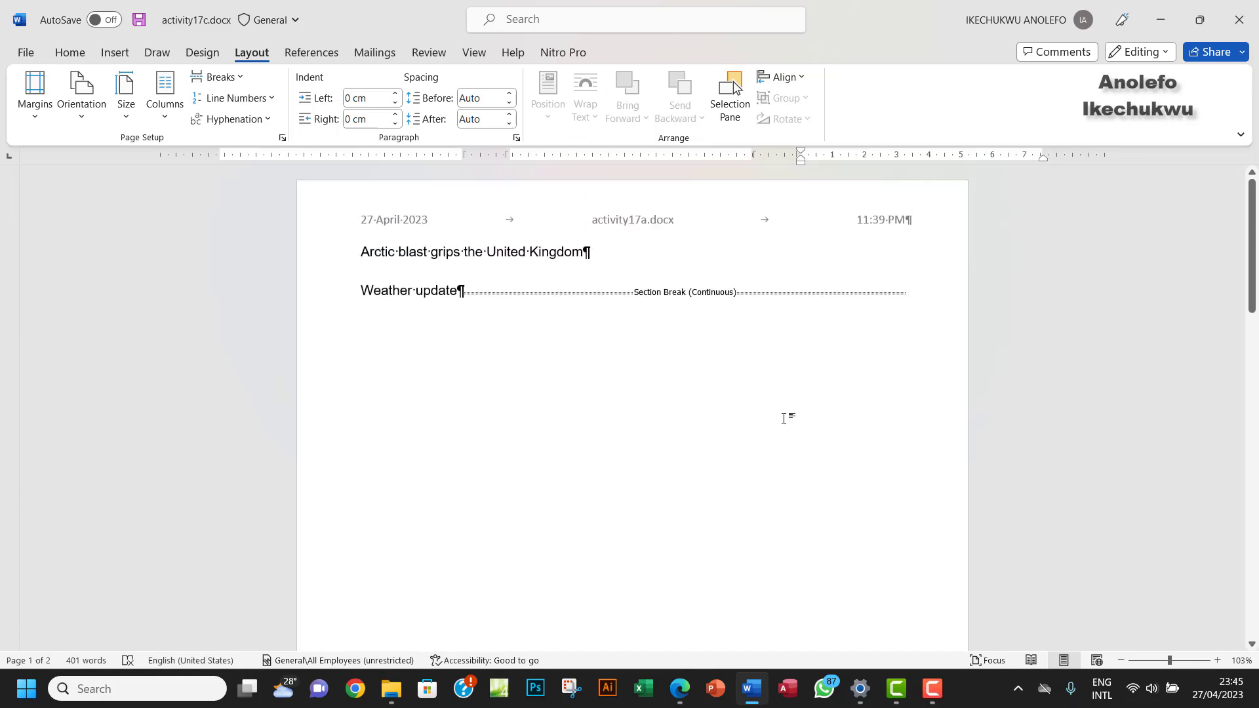
{"action": "scroll", "coordinate": [782, 418], "scroll_direction": "down", "scroll_amount": 15}
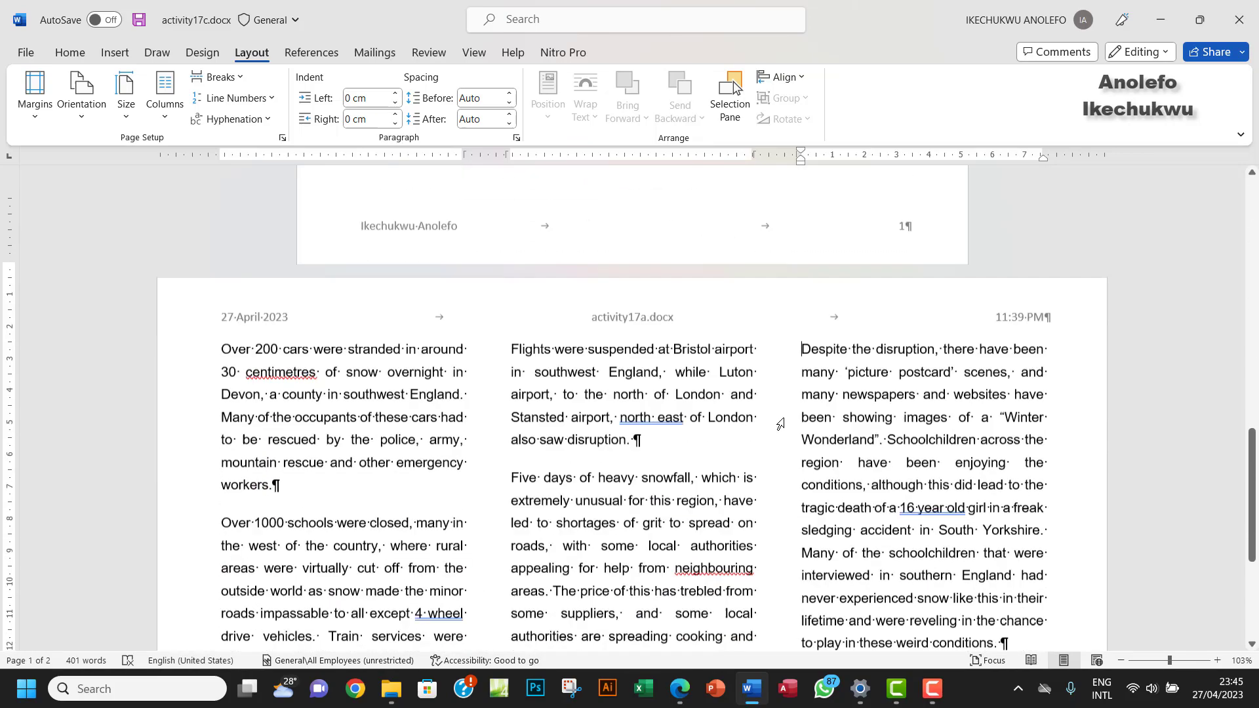
{"action": "scroll", "coordinate": [781, 423], "scroll_direction": "down", "scroll_amount": 3}
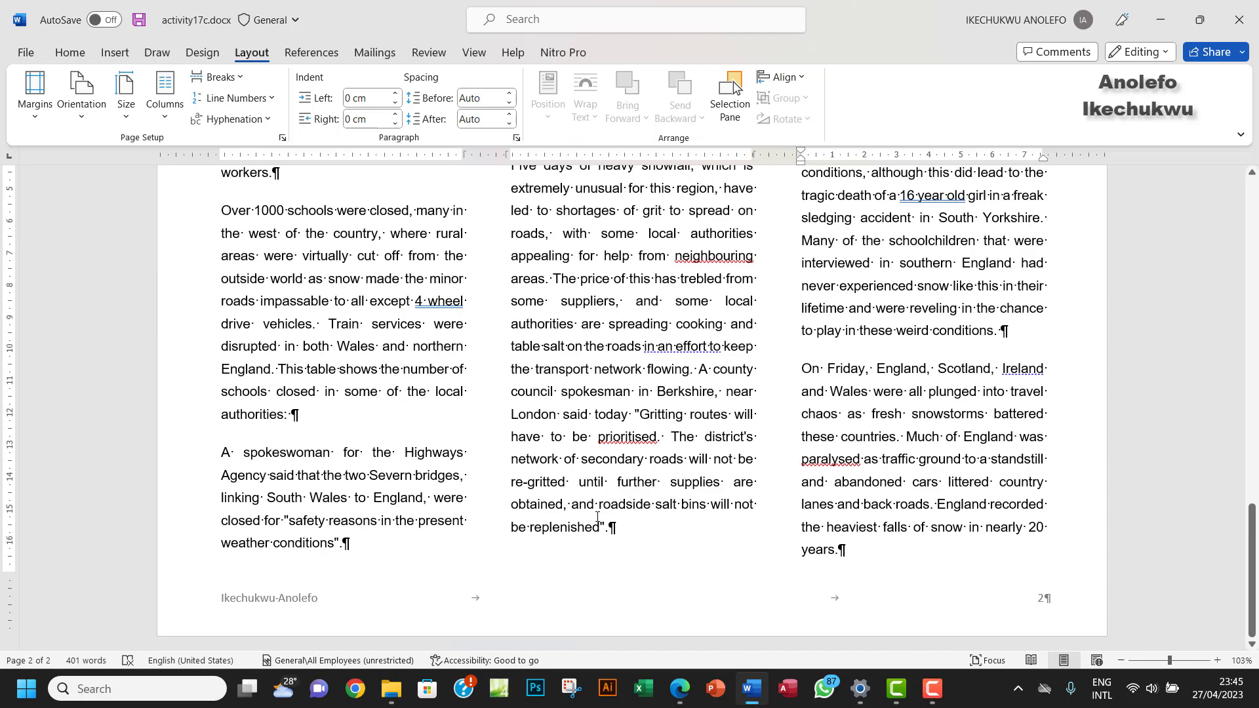
{"action": "scroll", "coordinate": [596, 511], "scroll_direction": "up", "scroll_amount": 4}
{"action": "scroll", "coordinate": [588, 485], "scroll_direction": "down", "scroll_amount": 4}
{"action": "scroll", "coordinate": [585, 481], "scroll_direction": "up", "scroll_amount": 4}
{"action": "scroll", "coordinate": [586, 481], "scroll_direction": "down", "scroll_amount": 4}
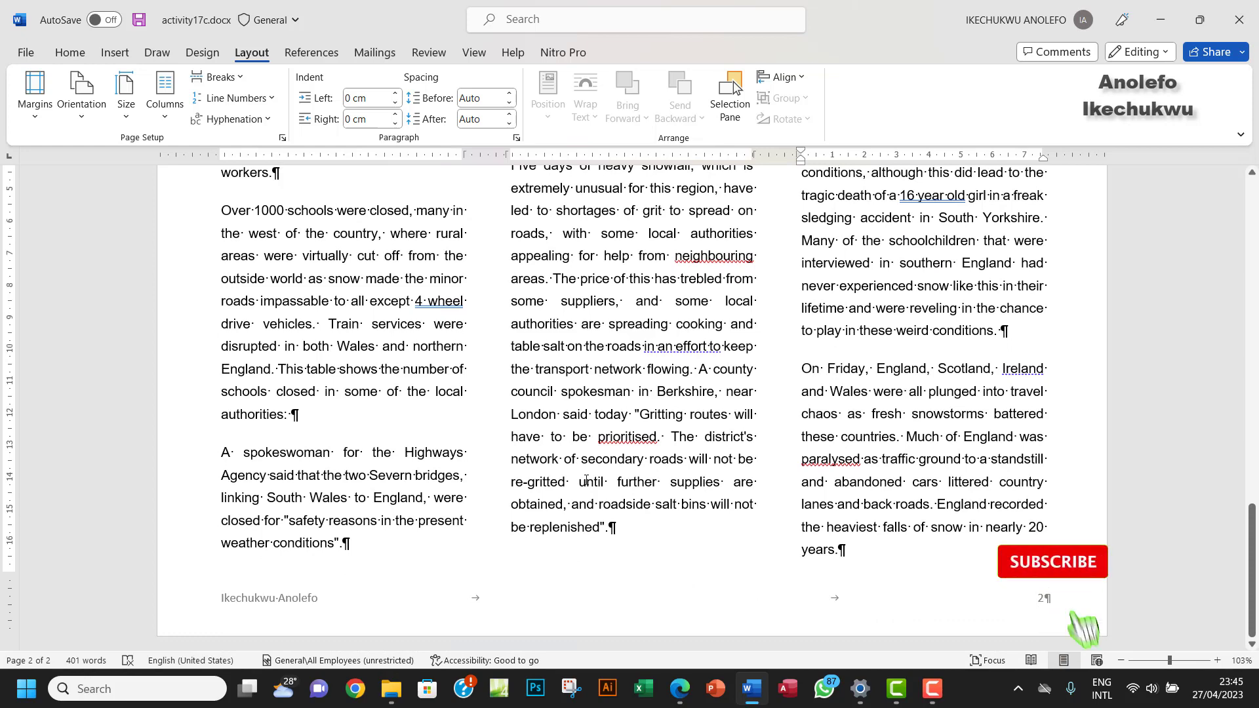
{"action": "left_click", "coordinate": [688, 692]}
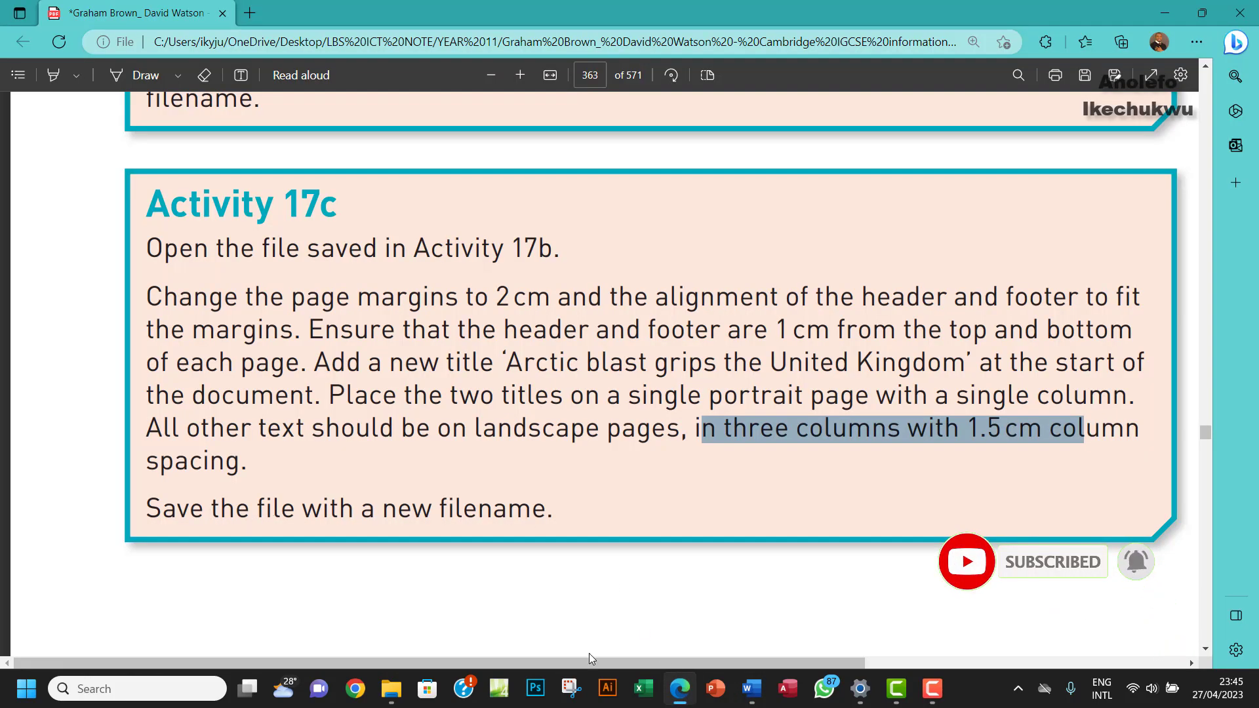
{"action": "left_click", "coordinate": [752, 689]}
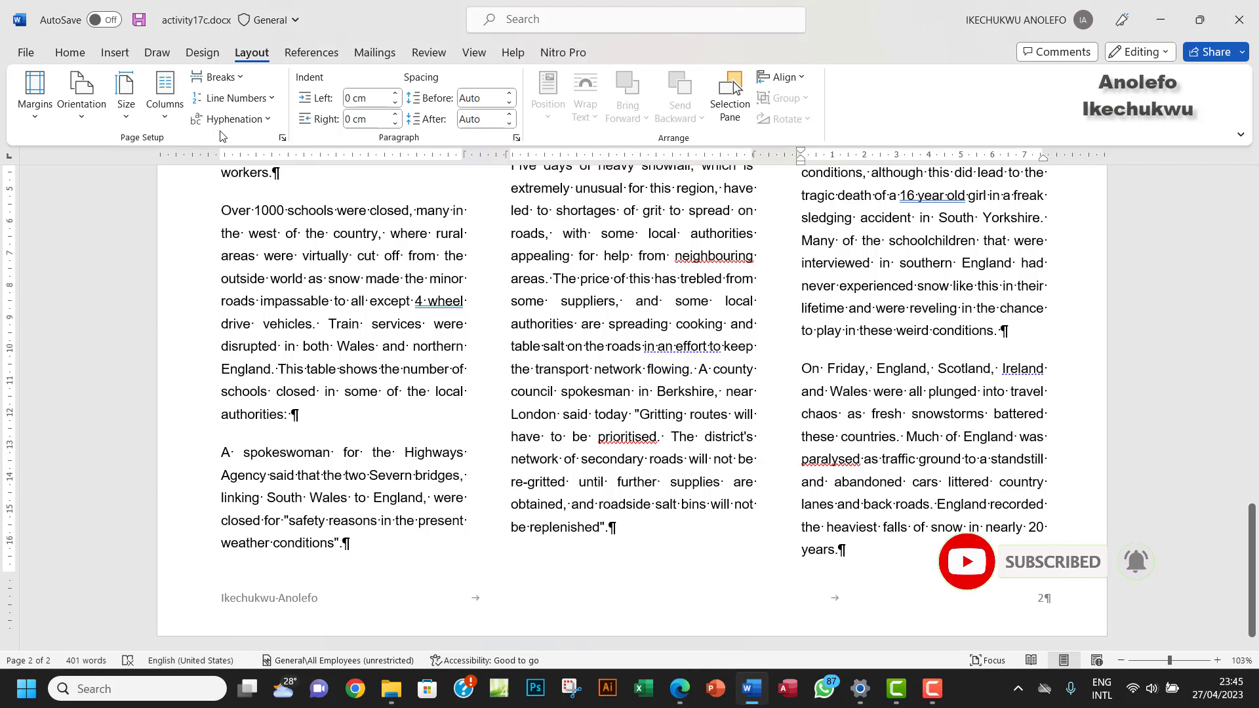
{"action": "left_click", "coordinate": [140, 20]}
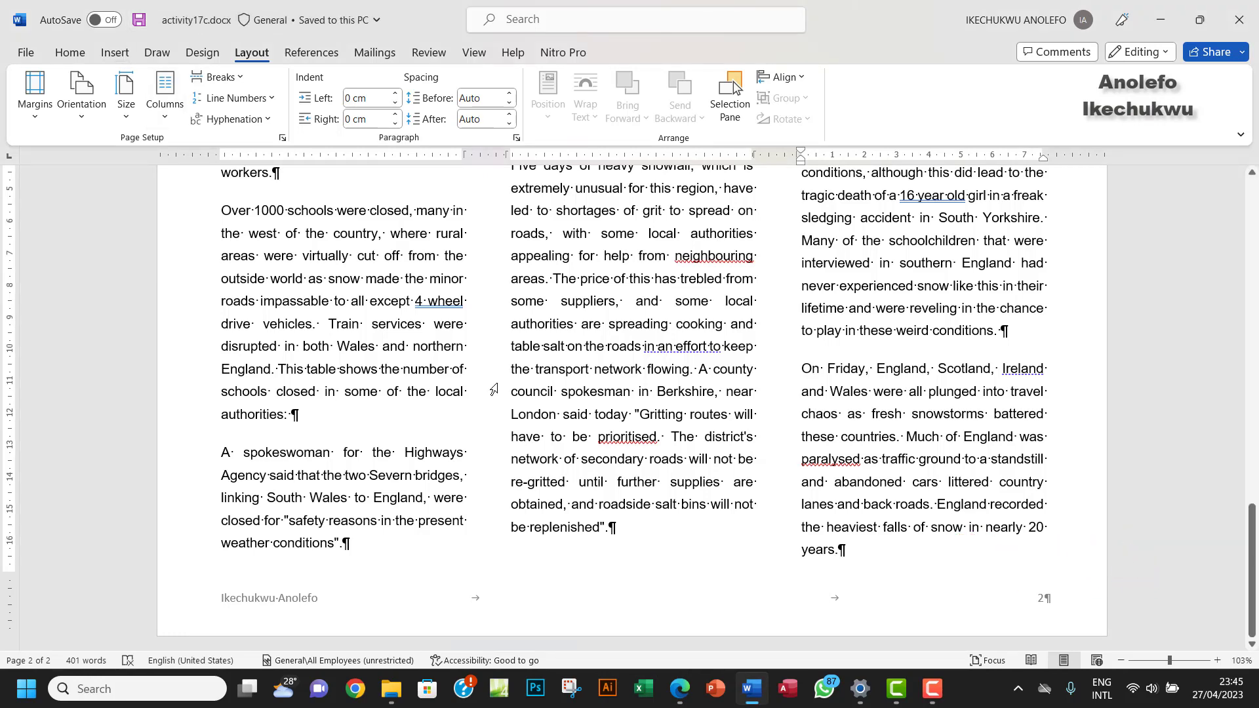